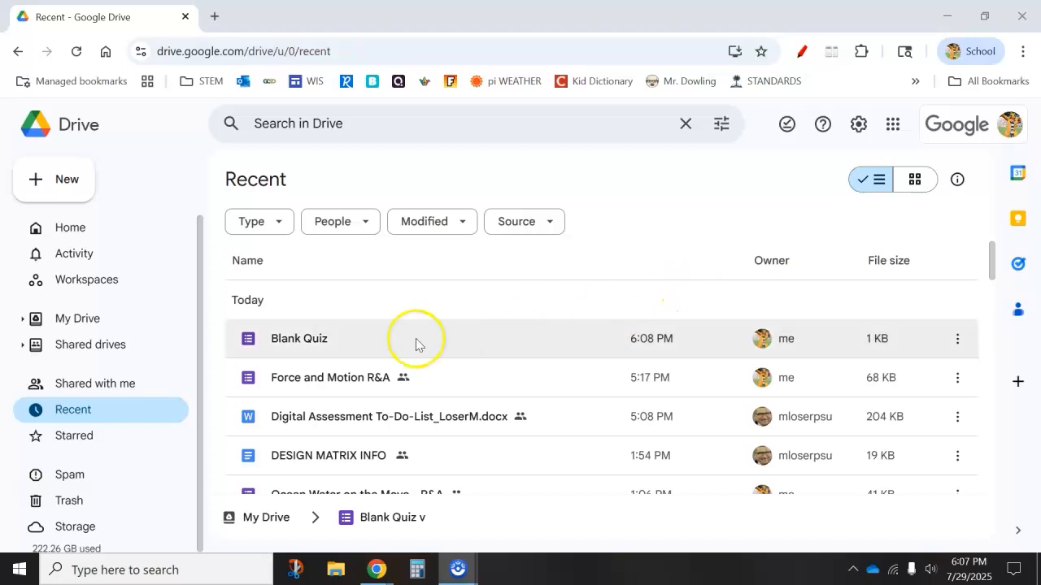
Open Google Forms in a new browser tab and create a form from the Blank Quiz template.
click(215, 16)
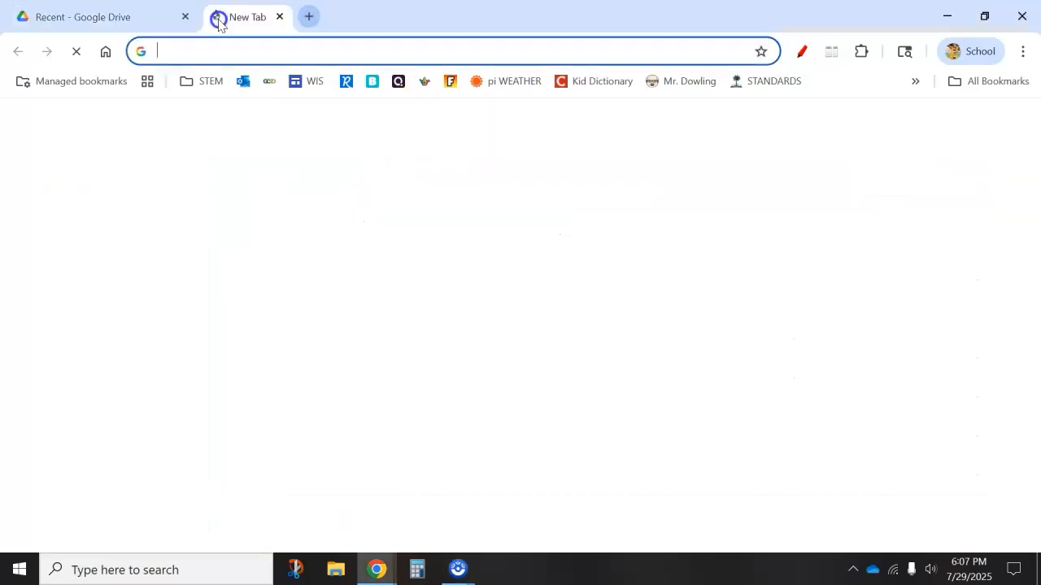
click(962, 126)
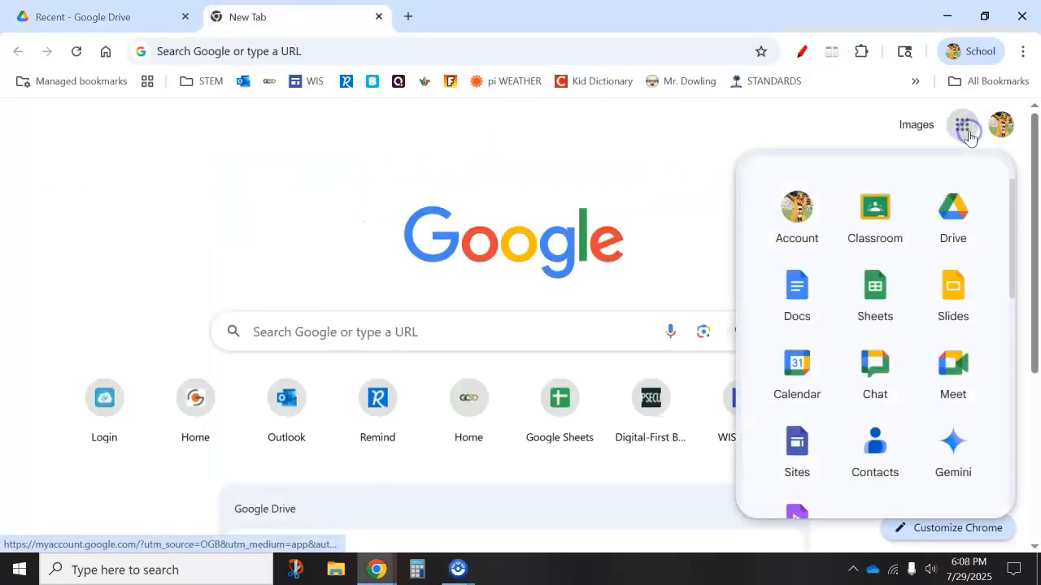
scroll(824, 488, down, 5)
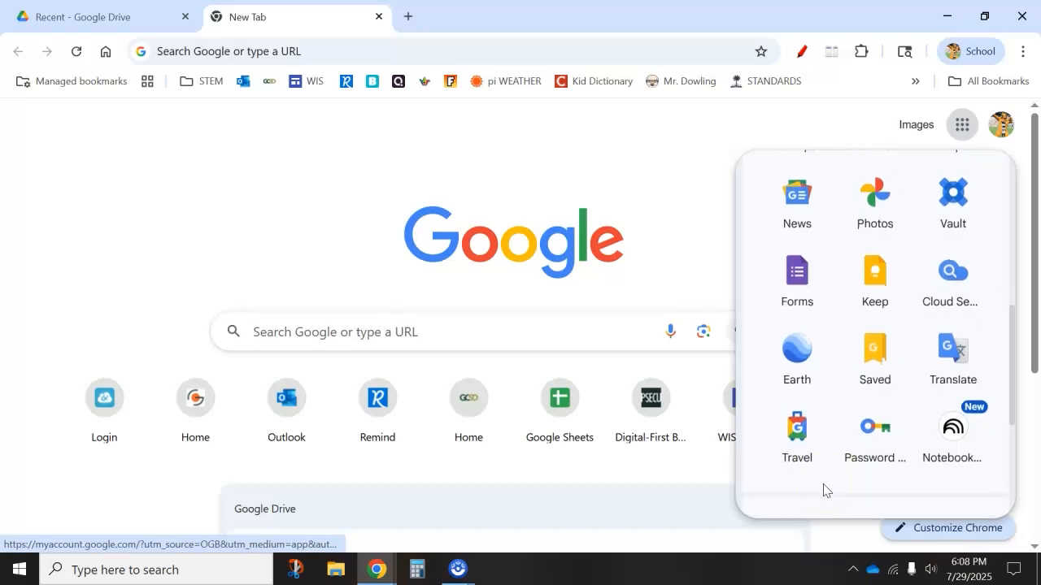
click(801, 291)
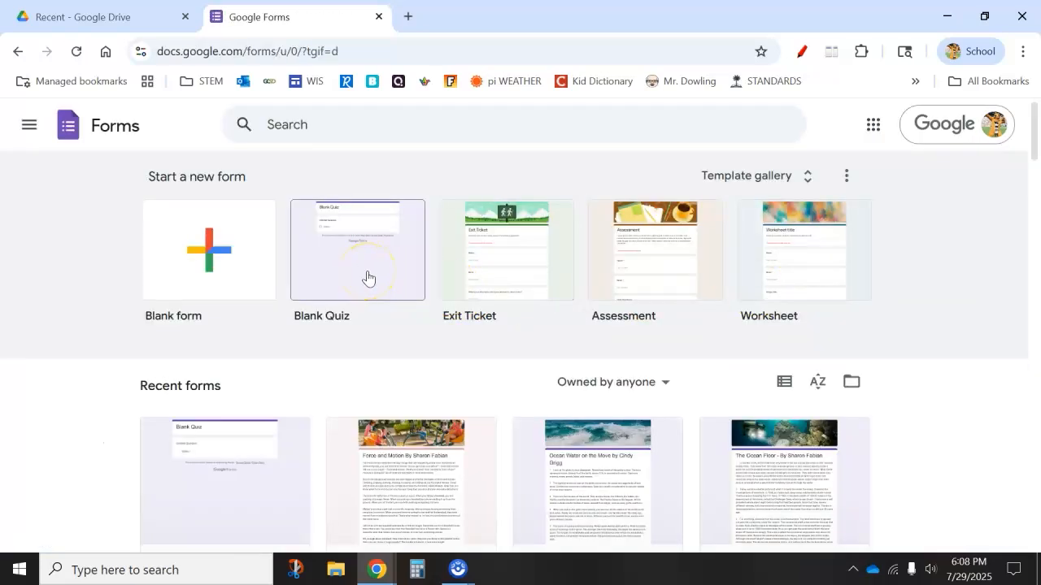
click(368, 277)
click(367, 276)
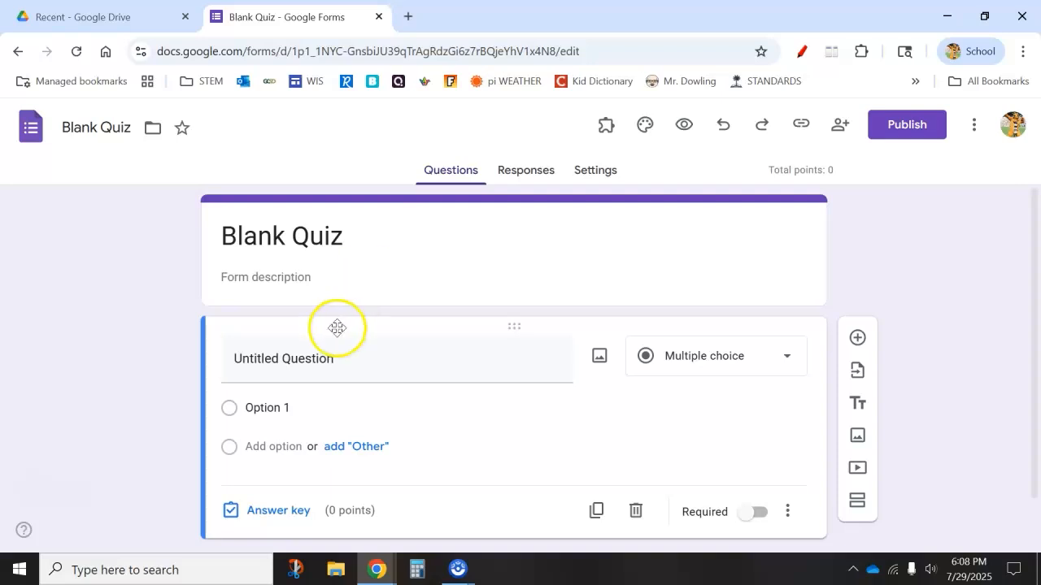
Title the first question "Name" and make it a Short answer question.
click(302, 360)
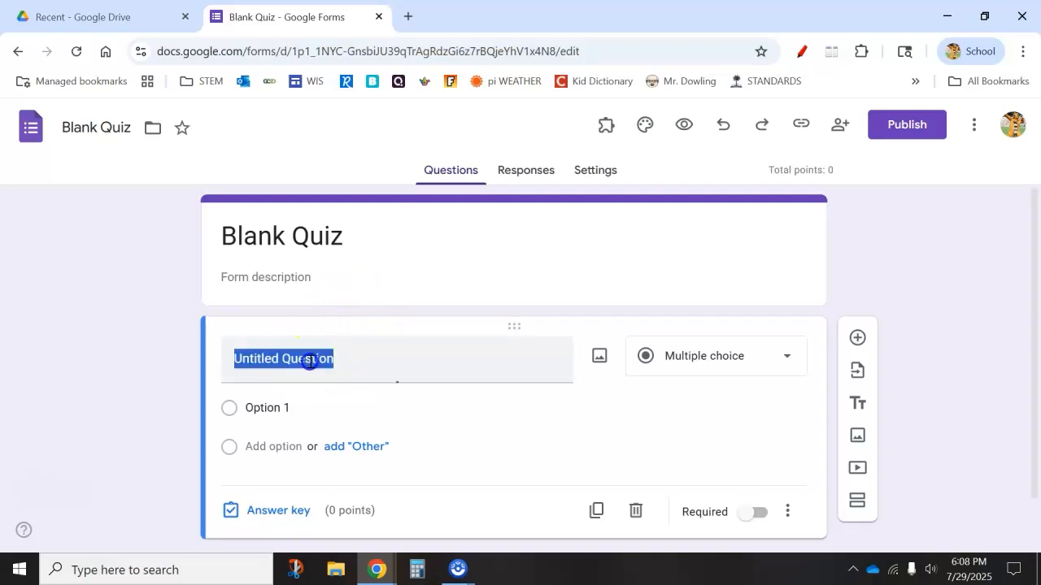
text(Name)
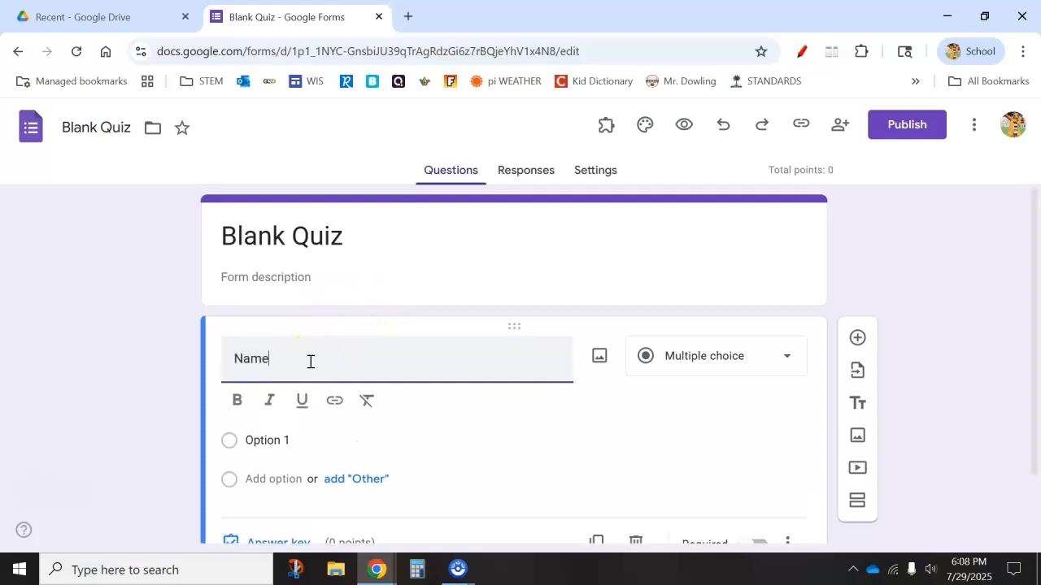
click(772, 361)
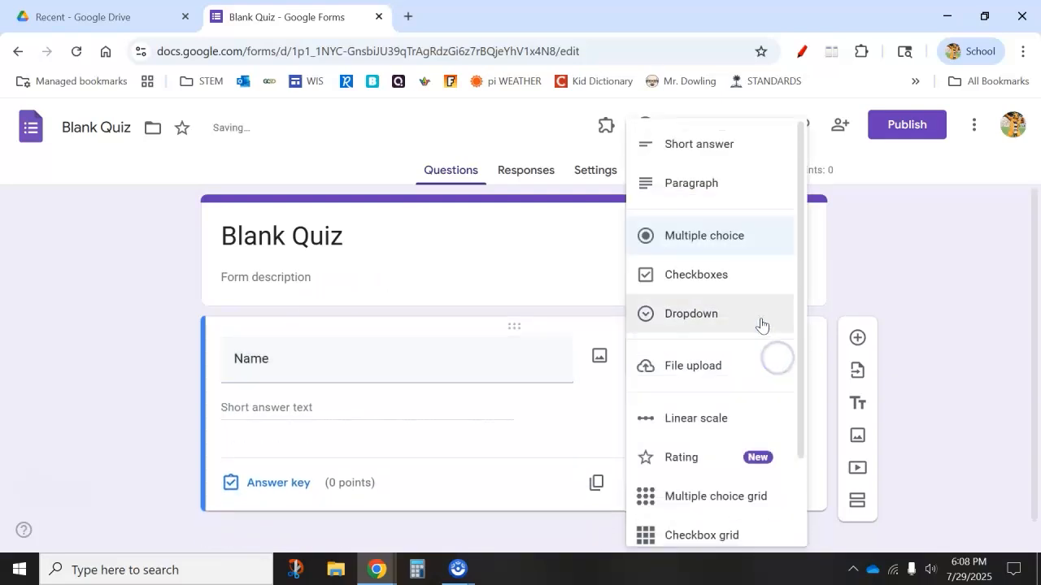
click(734, 146)
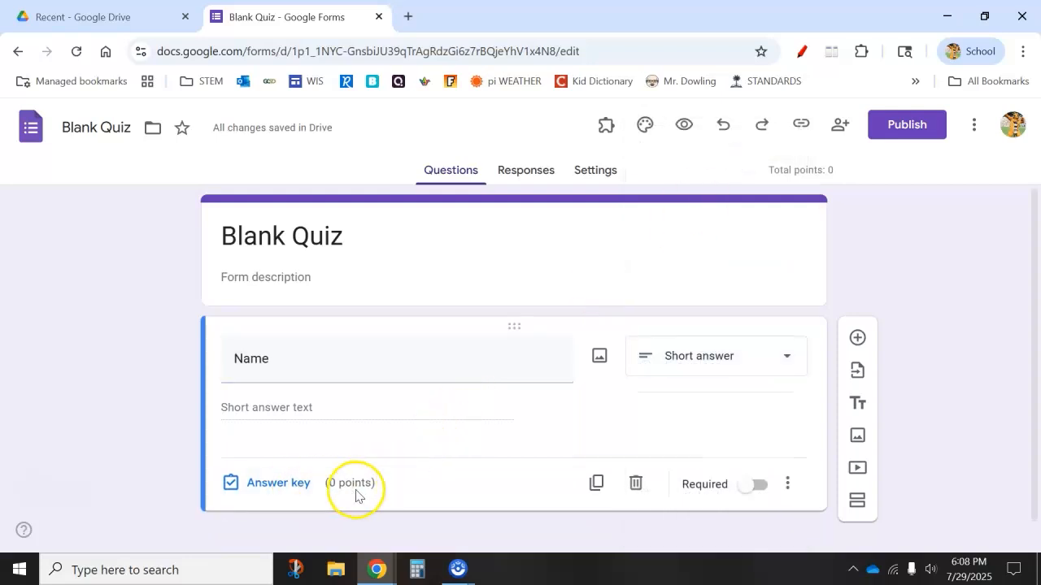
Change the quiz's heading to "Environment".
click(346, 225)
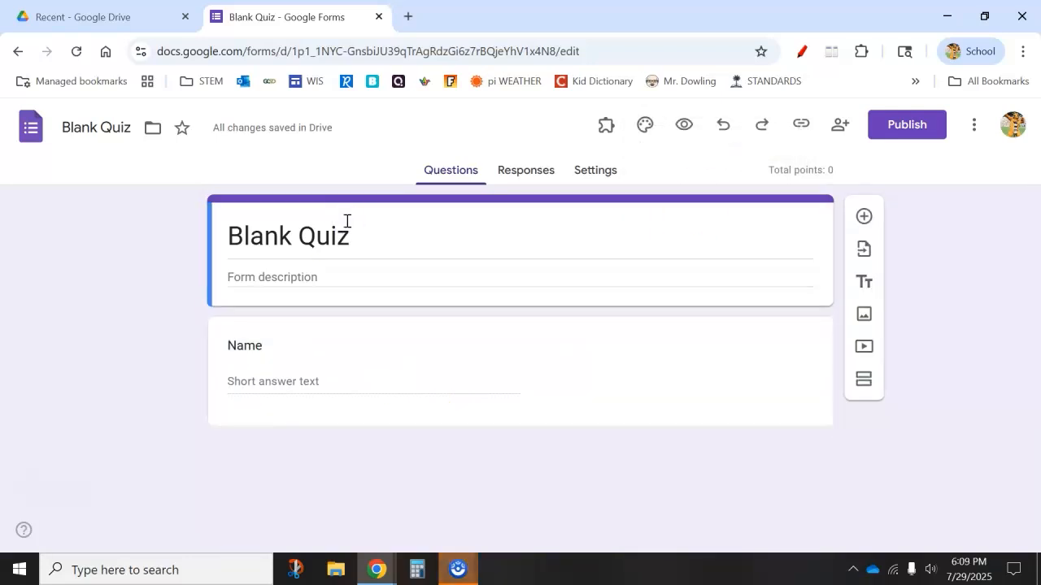
triple_click(347, 227)
text(En)
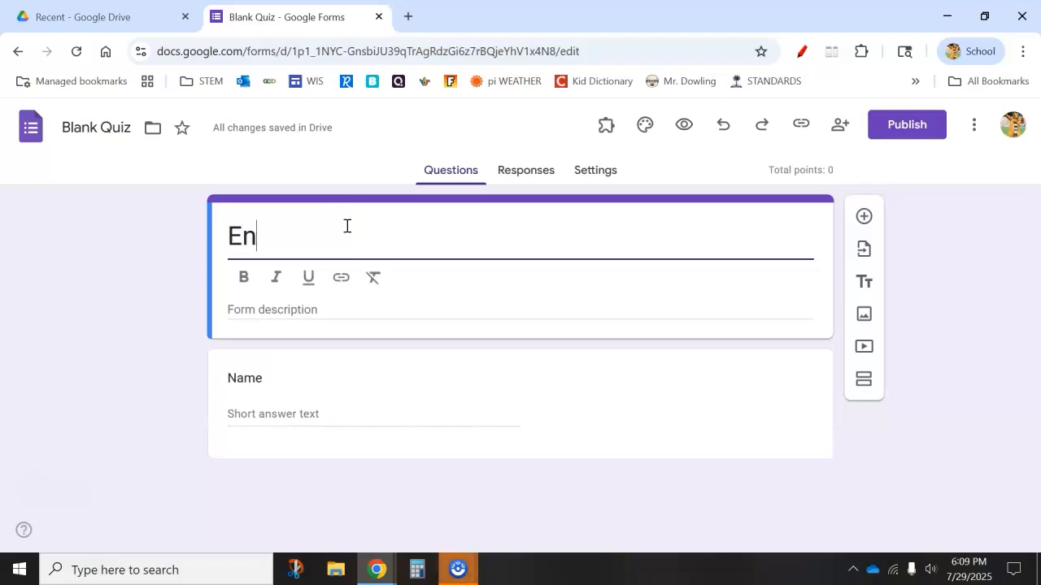
text(vironment)
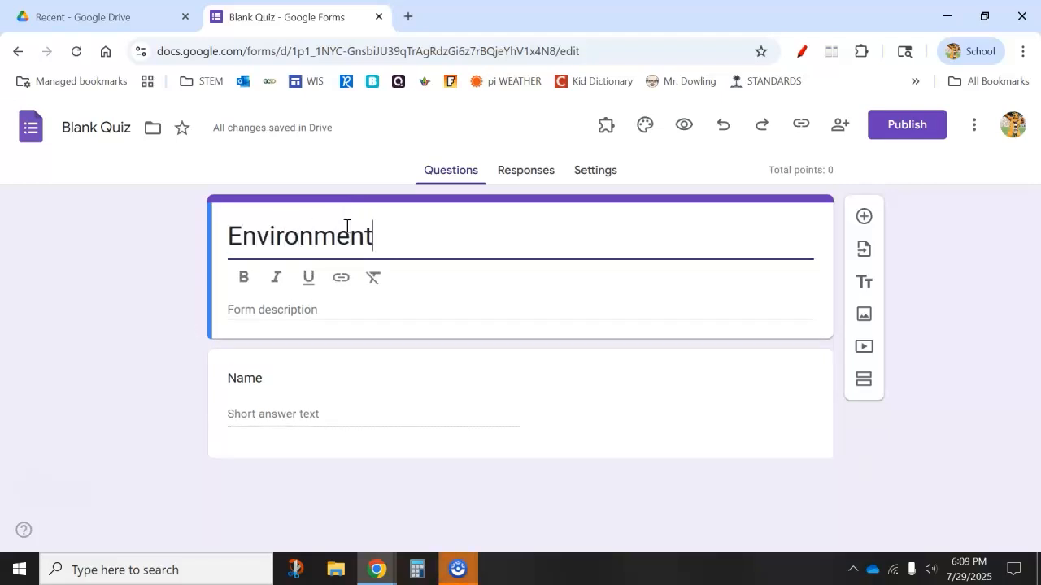
Enter the form description "The sky is blue. The clouds are white. Leaves are green. The sun is yellow.".
click(339, 307)
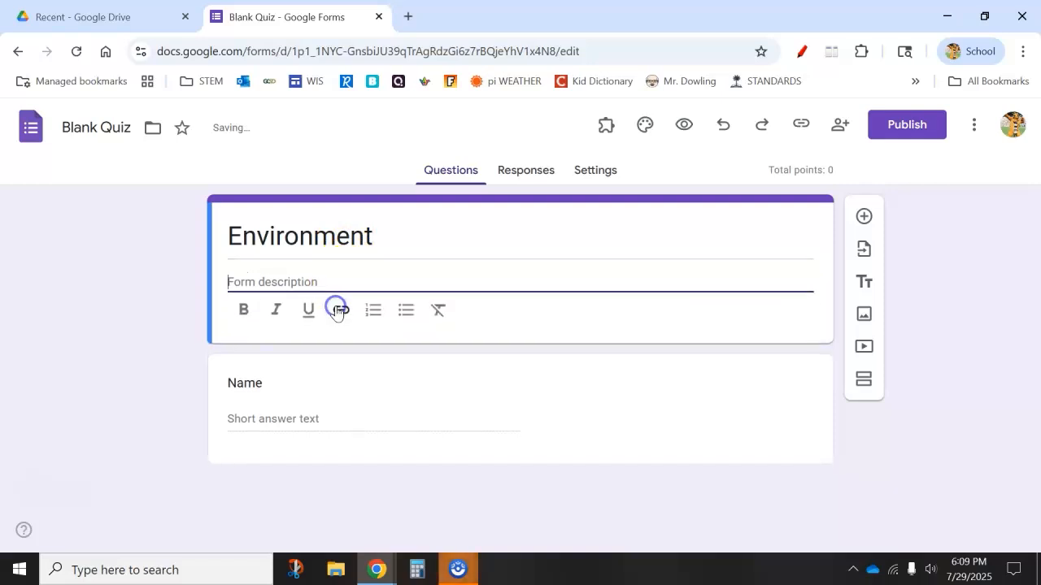
text(The sk)
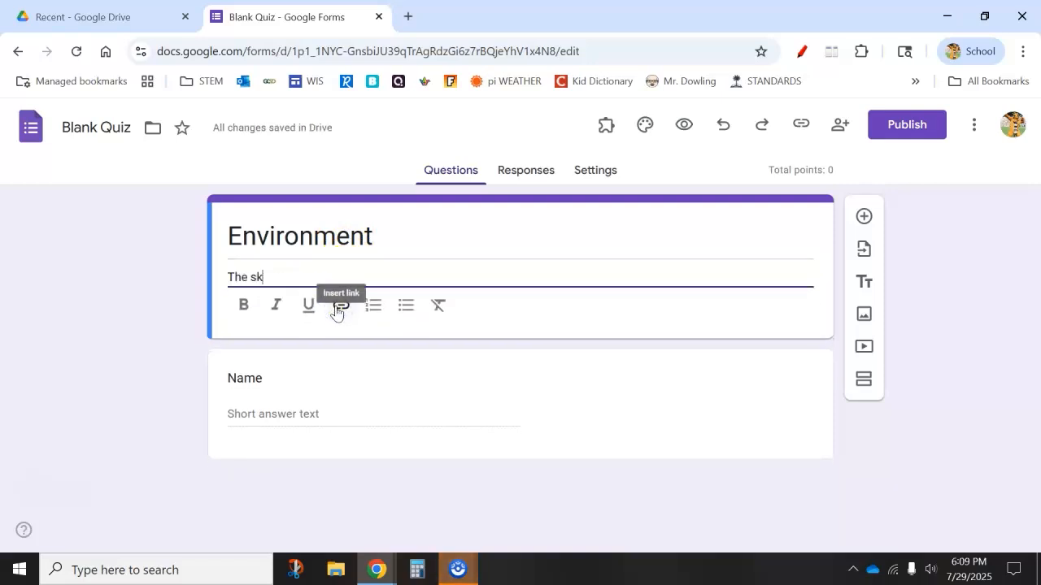
text(y is blue. The cl)
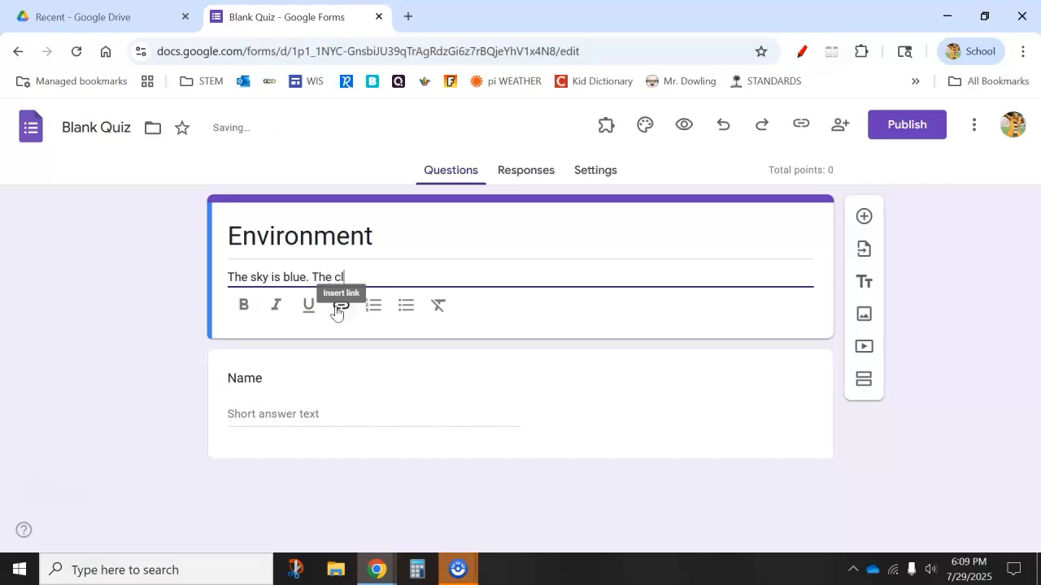
text(ouds are whi)
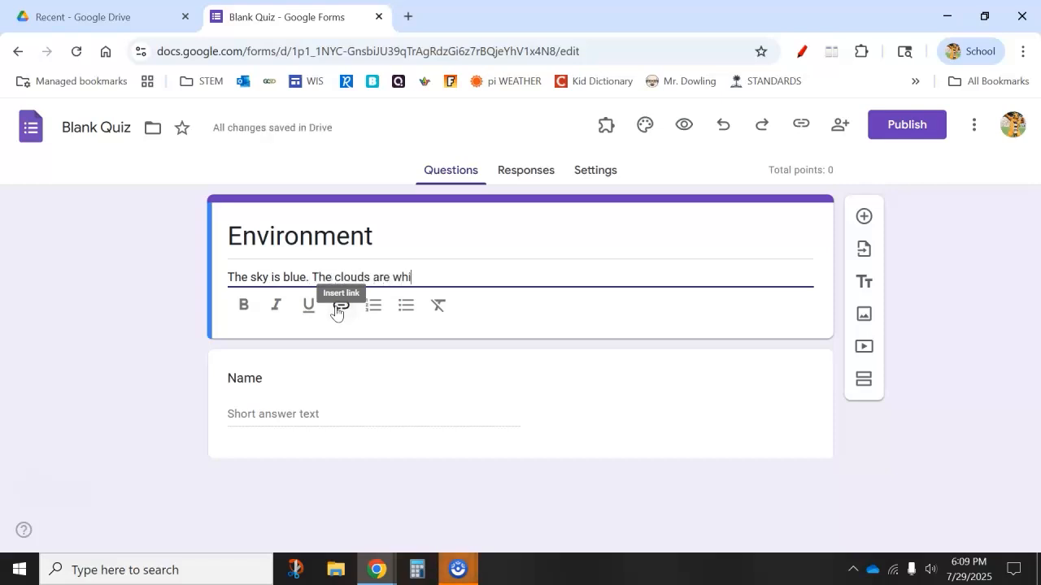
text(te. Leaves are ge)
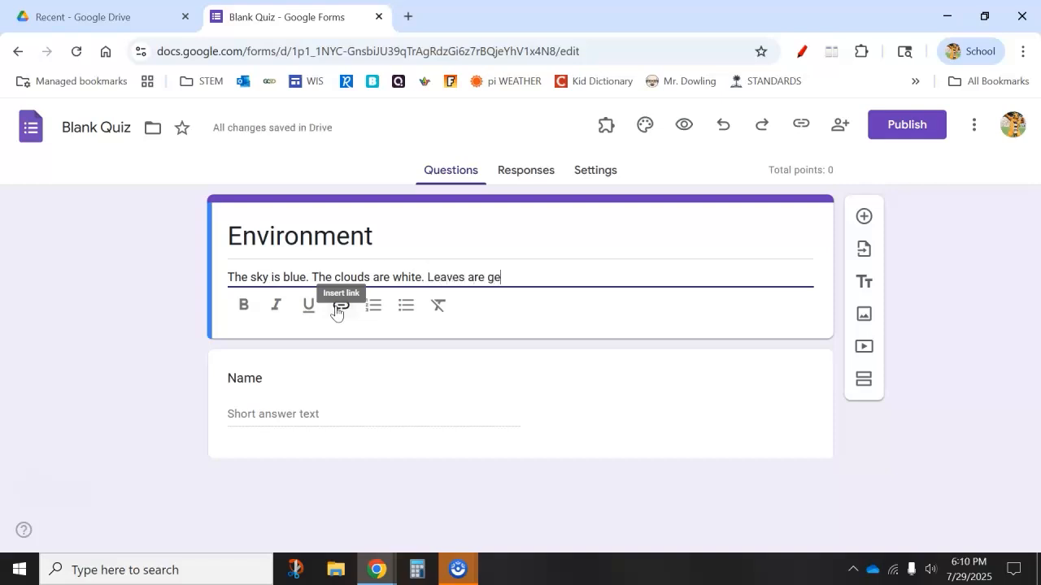
key(BackSpace)
text(reen. The sun is yellow.)
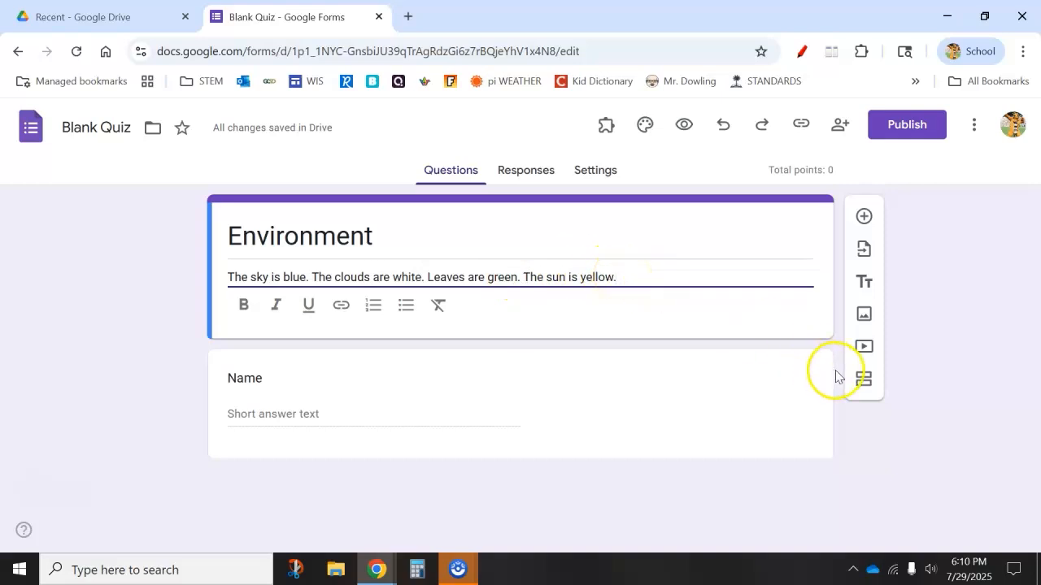
Add a multiple choice question below the Name question with the text "The sky is ?".
click(760, 419)
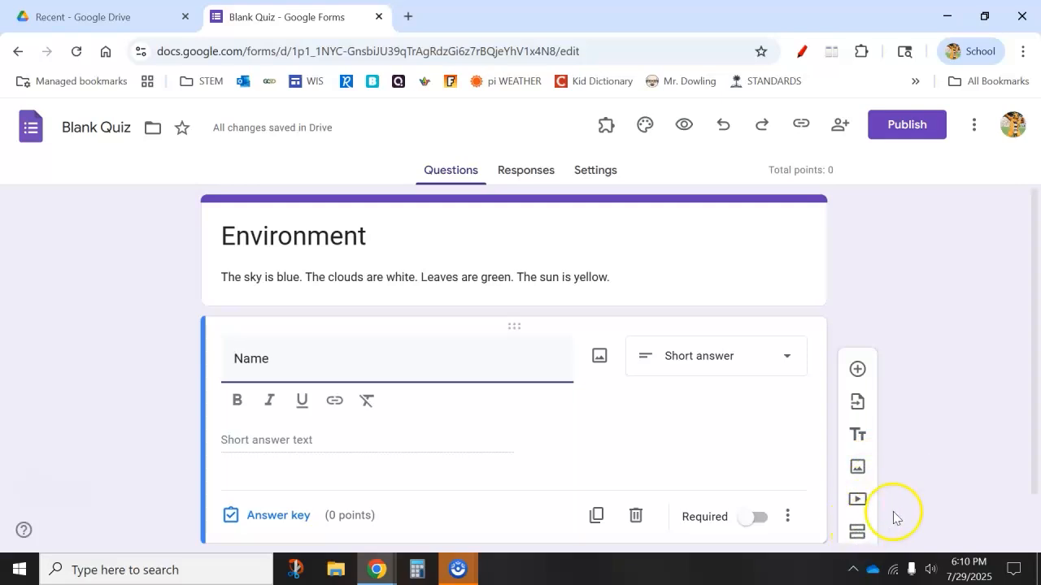
click(857, 369)
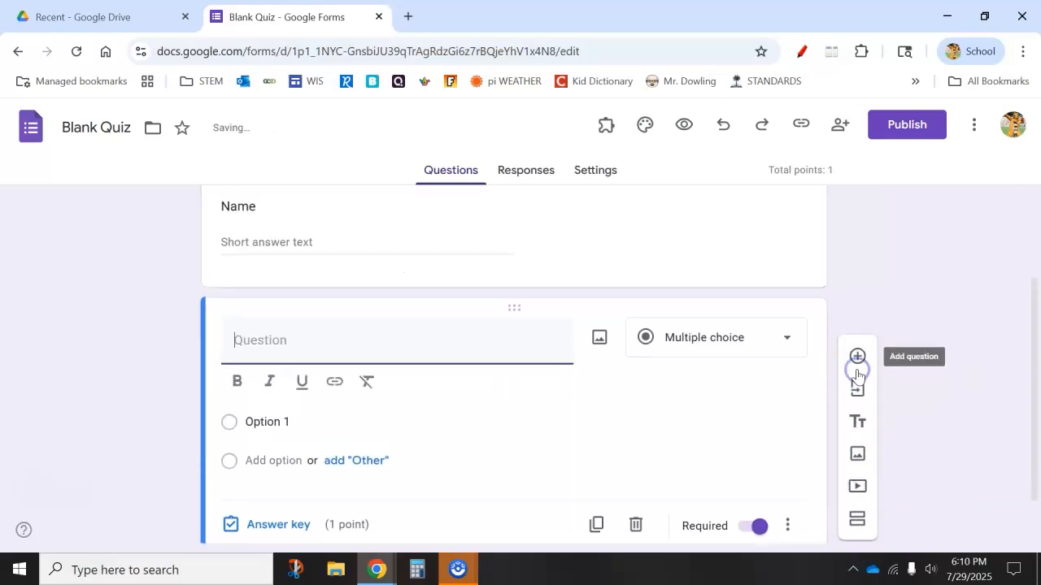
click(856, 519)
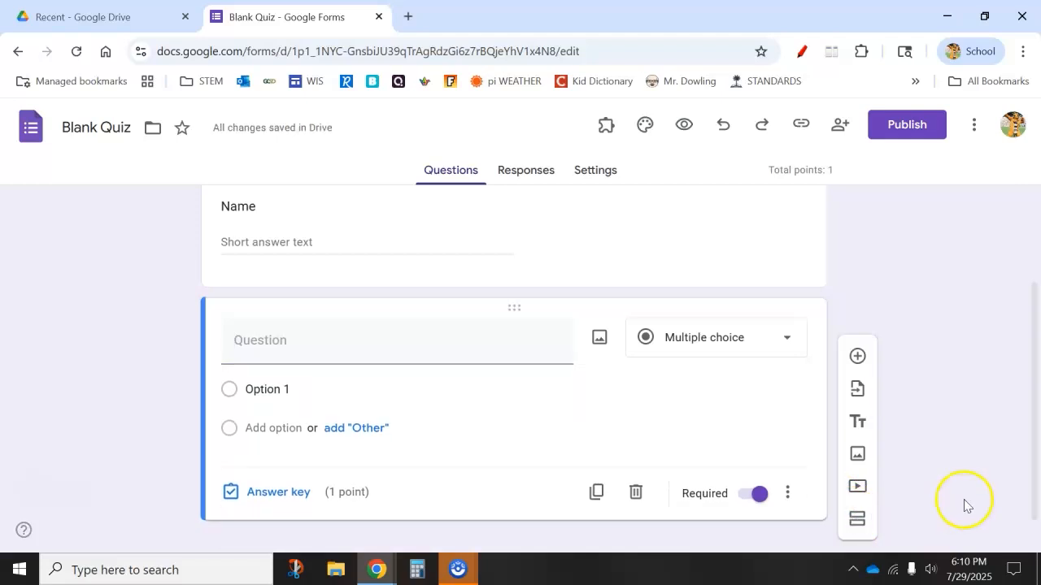
click(428, 349)
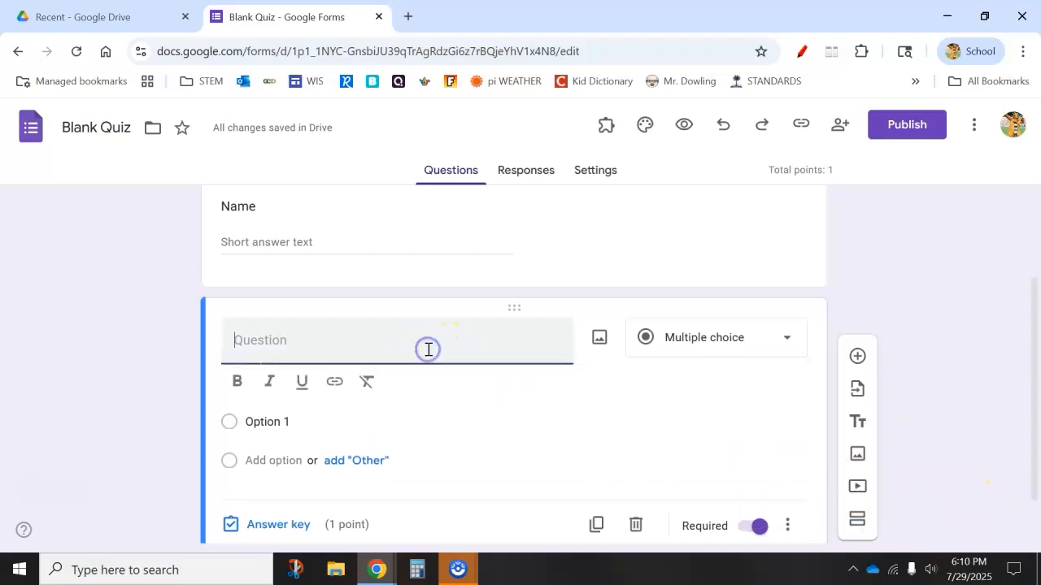
text(The sky is ?)
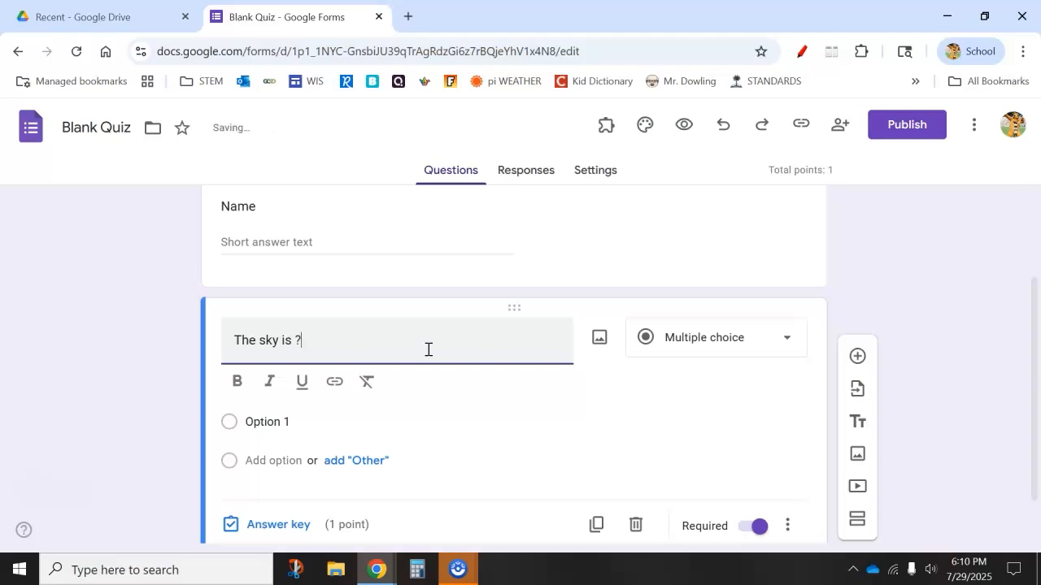
Give the sky question the three answer options "blue", "green" and "yellow".
click(317, 435)
click(323, 393)
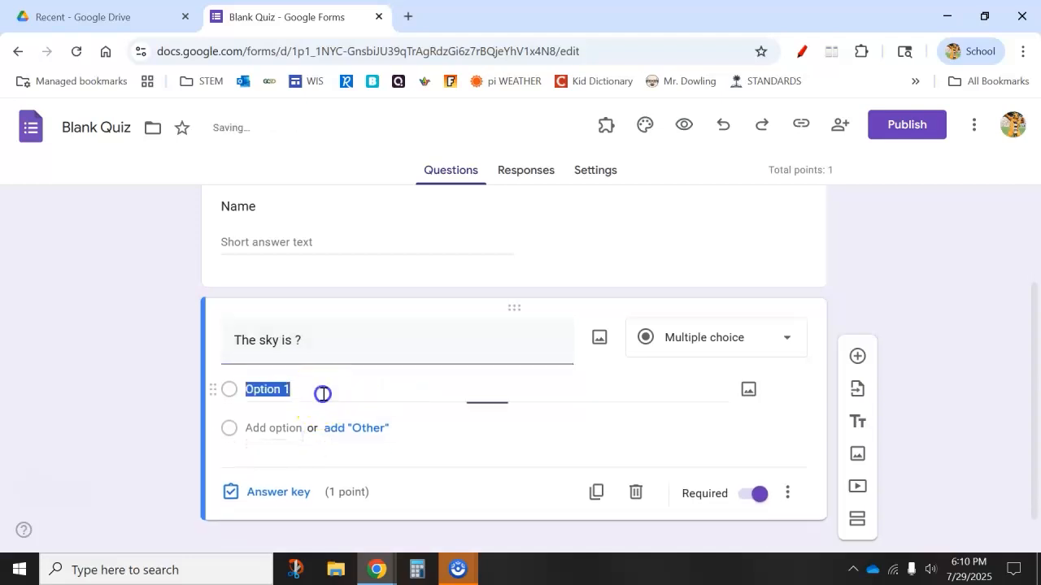
text(blue)
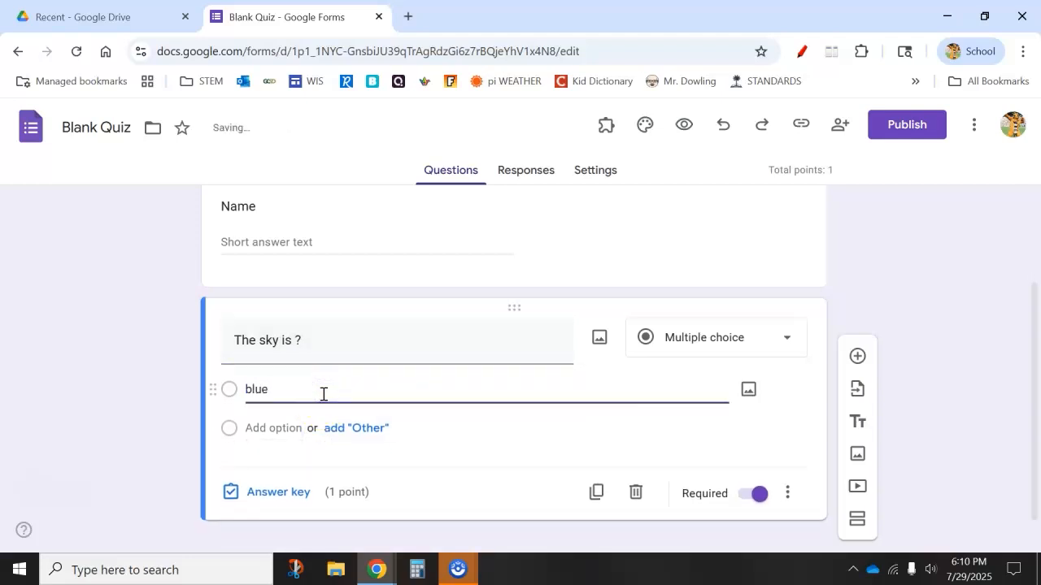
click(277, 429)
text(green)
click(280, 467)
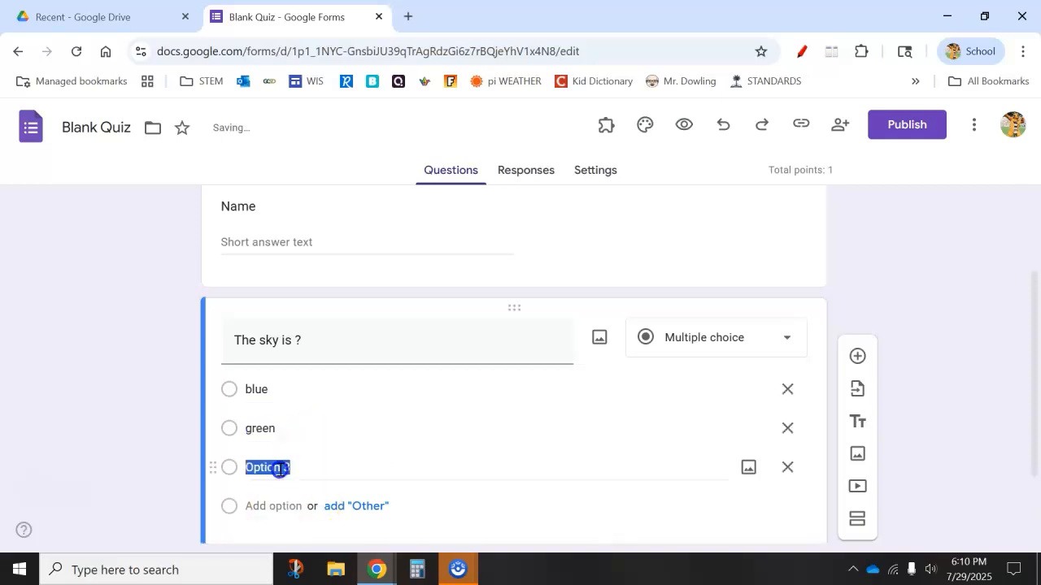
text(yellow)
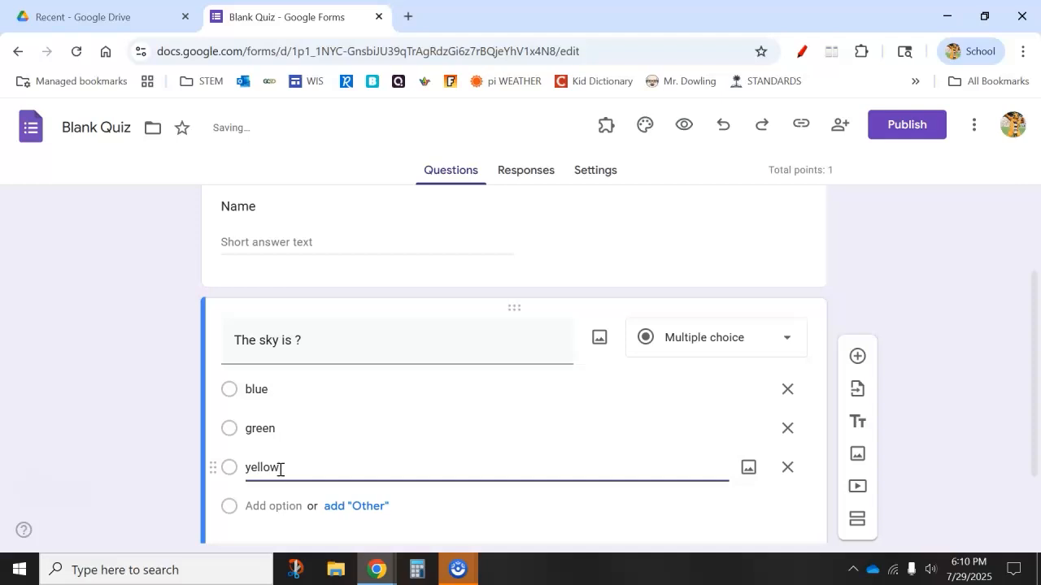
Mark "blue" as the correct answer in the sky question's answer key.
click(857, 520)
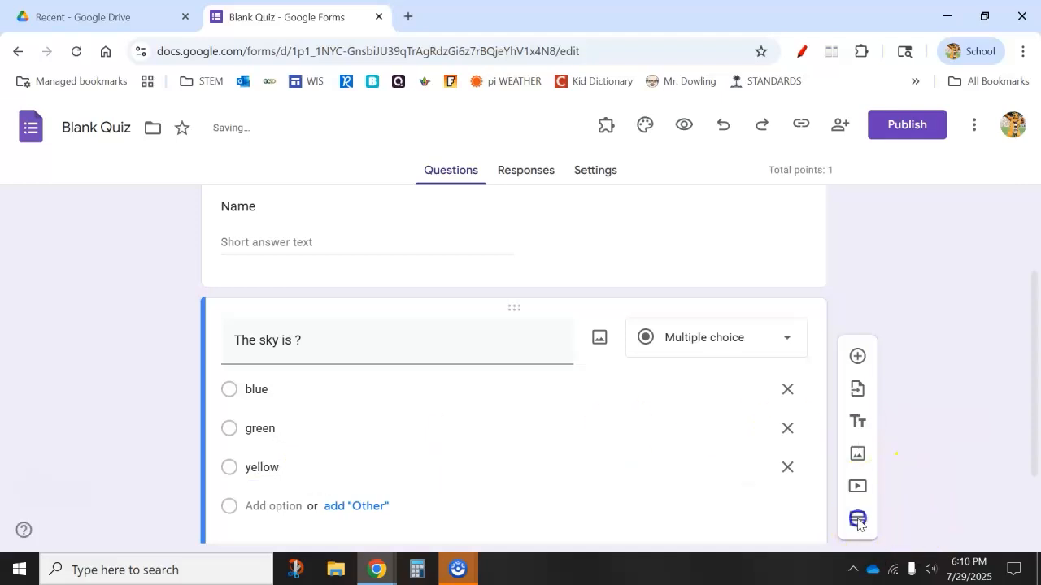
click(933, 495)
scroll(483, 506, down, 1)
scroll(482, 508, down, 1)
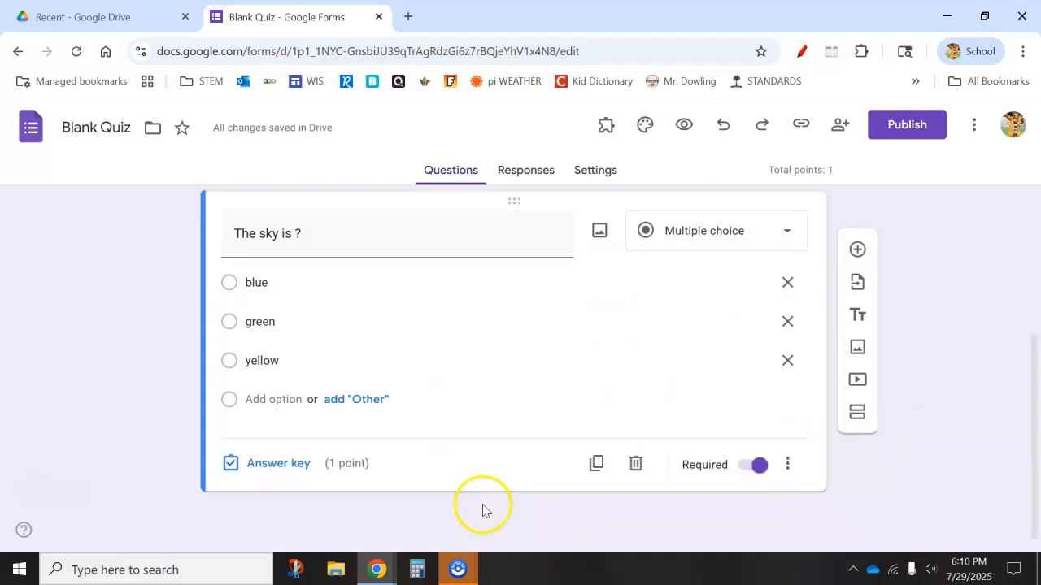
click(290, 465)
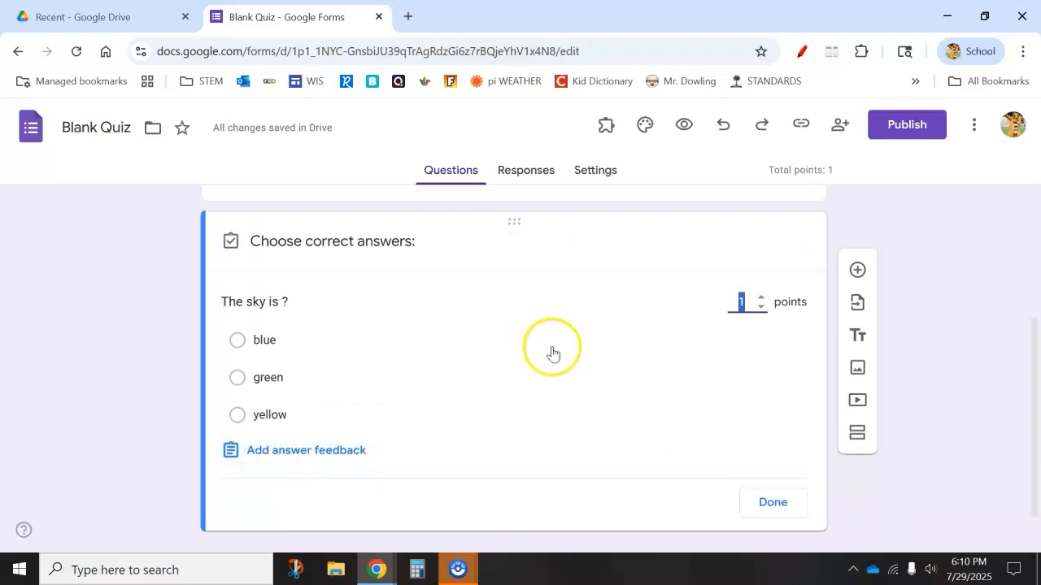
click(425, 347)
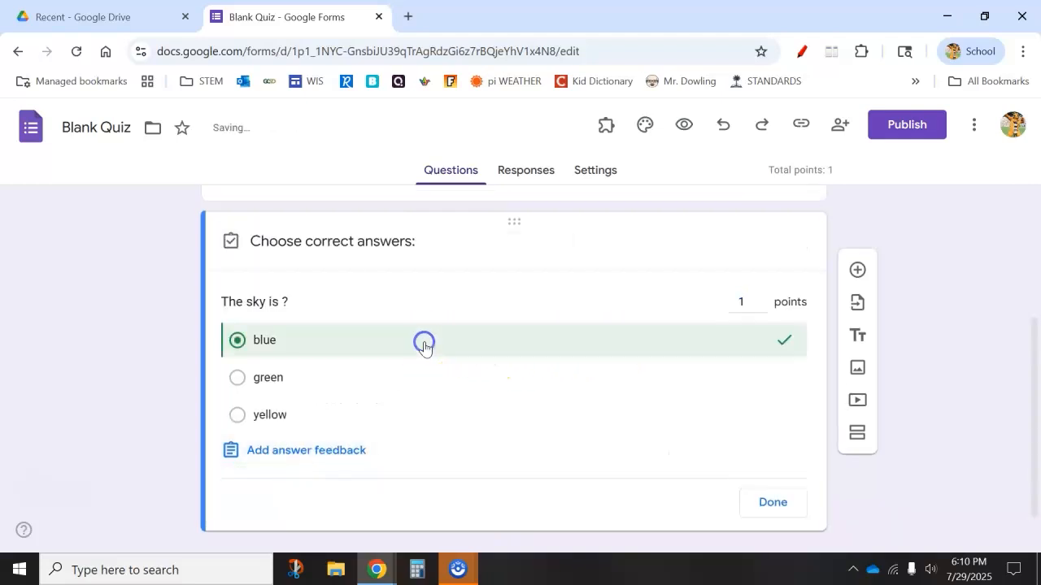
click(768, 502)
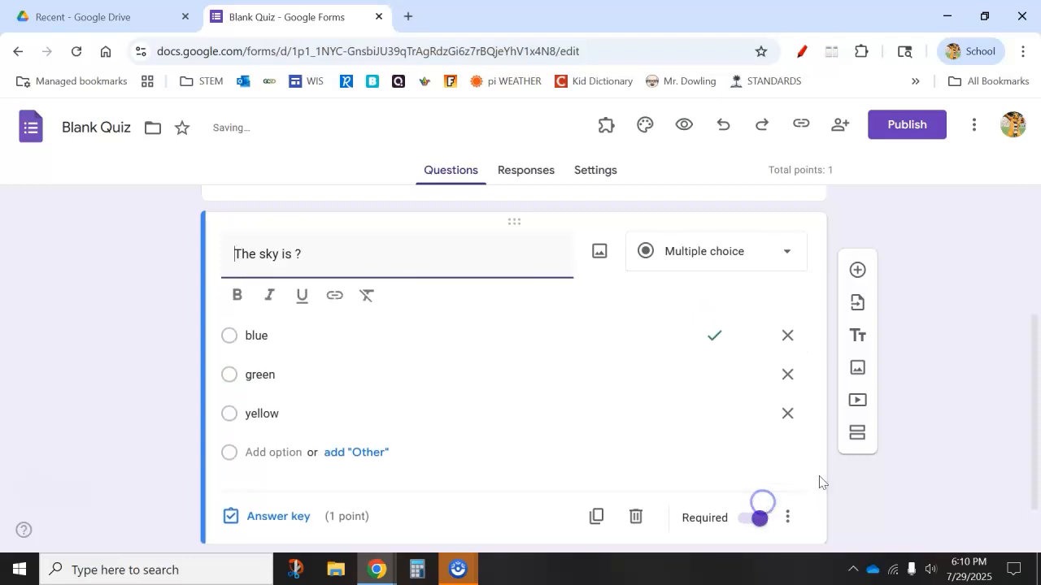
Add a second section to the form and move the sky question into it, below the section header.
click(857, 432)
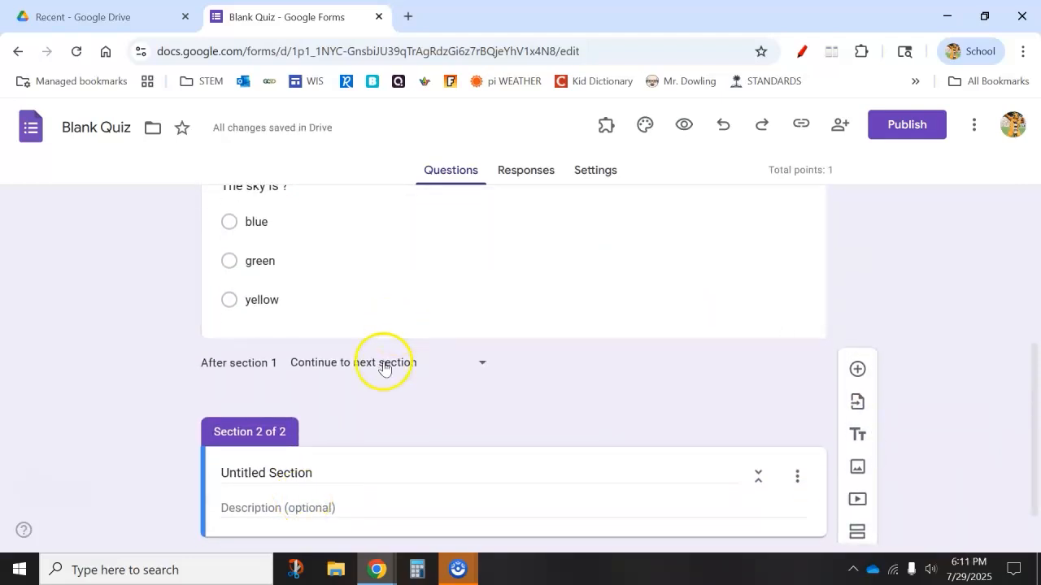
scroll(383, 362, up, 2)
drag(518, 325, 526, 419)
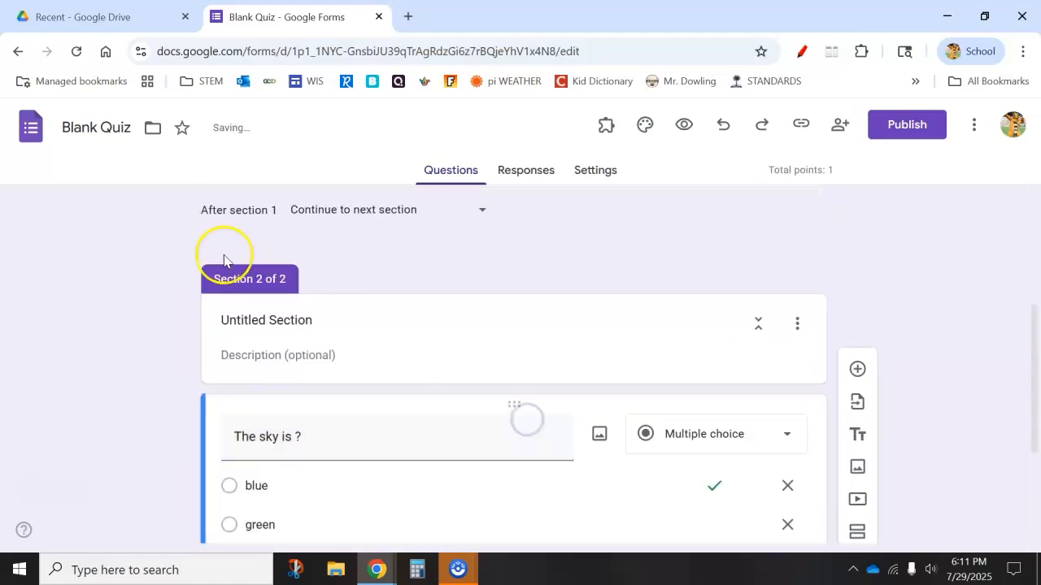
Title the second section "Q1".
triple_click(270, 323)
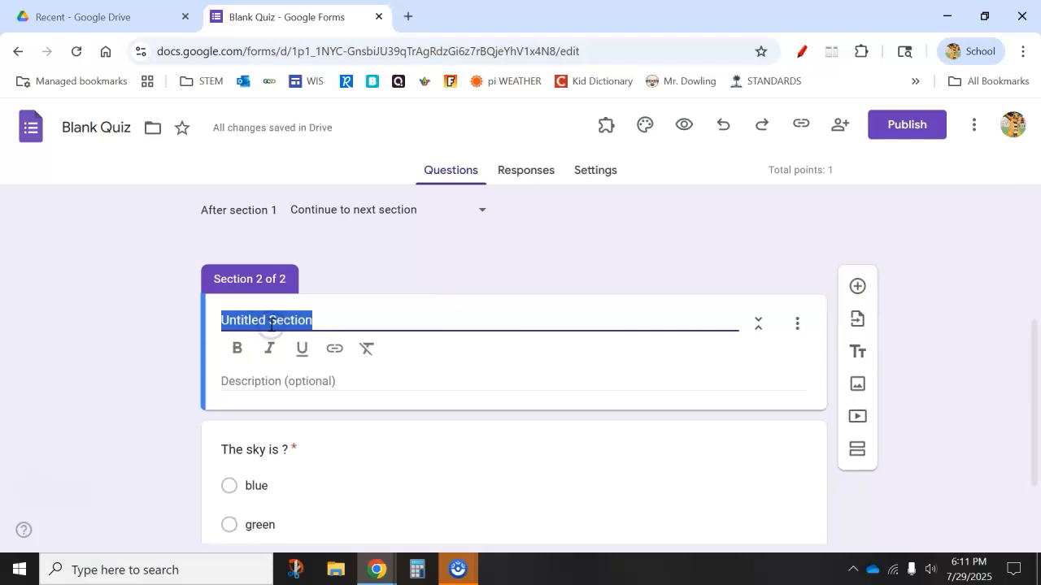
text(Q1)
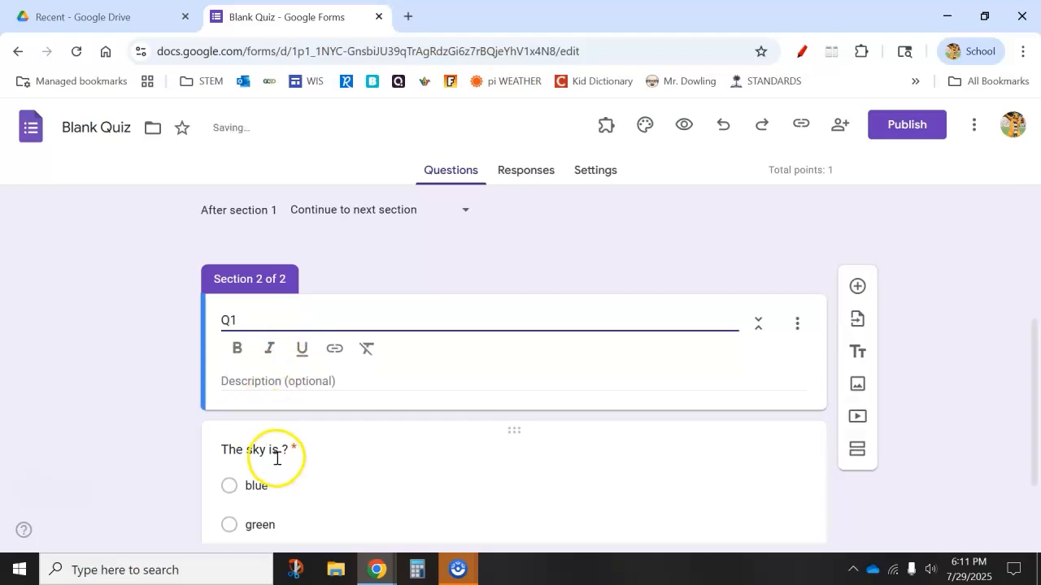
Add a third section to the form and move the sky question back into the Q1 section, above the new section.
scroll(290, 462, down, 1)
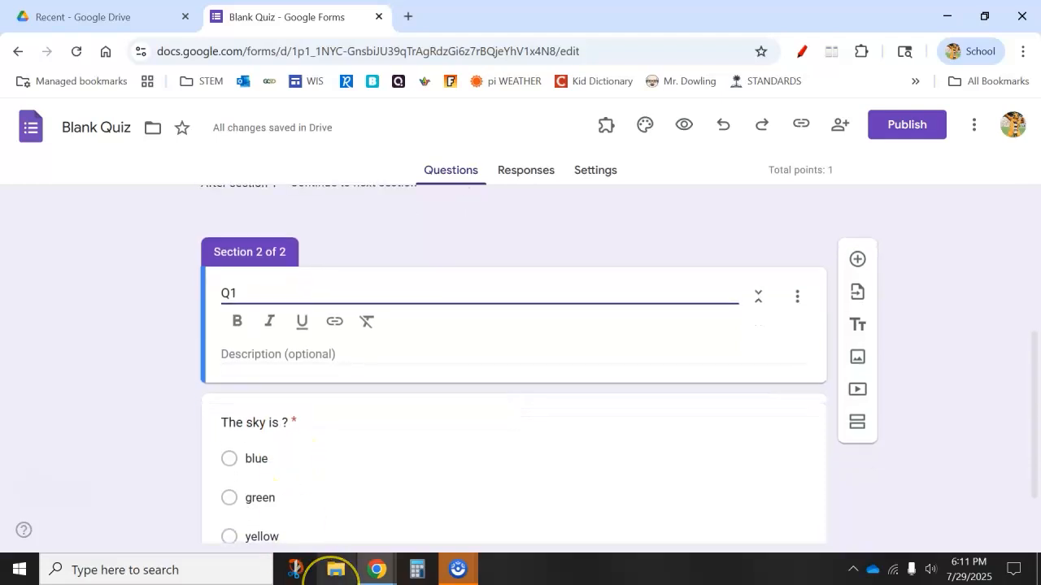
click(873, 508)
click(859, 380)
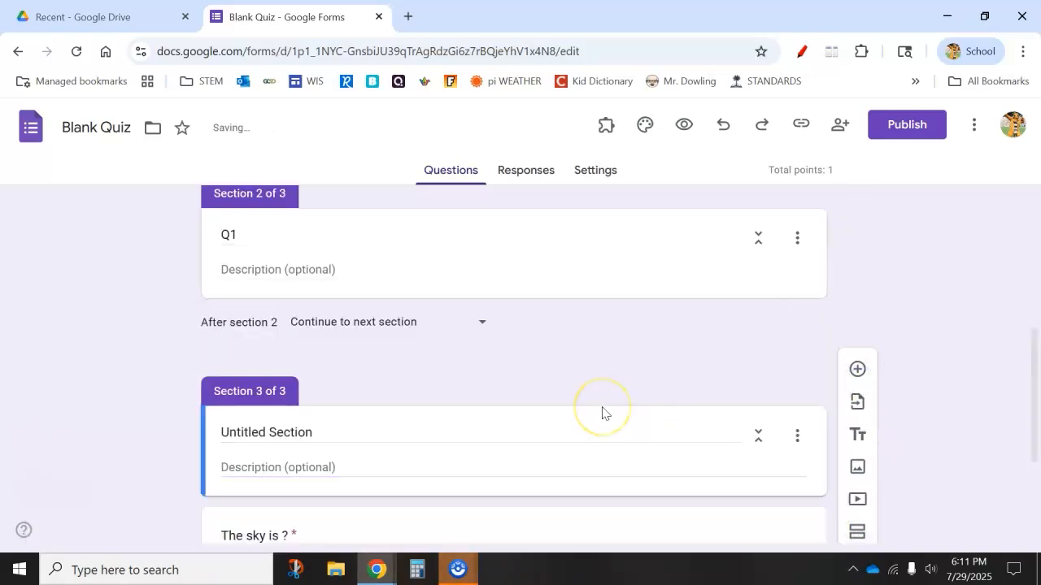
scroll(602, 413, down, 1)
drag(513, 439, 532, 412)
Title the third section "Review Q1".
scroll(532, 411, down, 4)
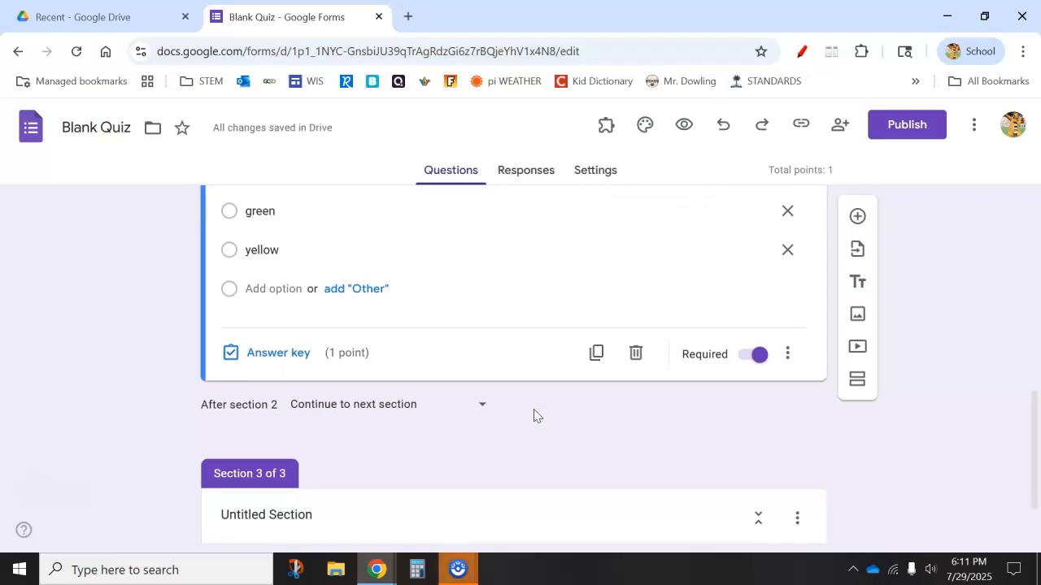
scroll(533, 409, down, 1)
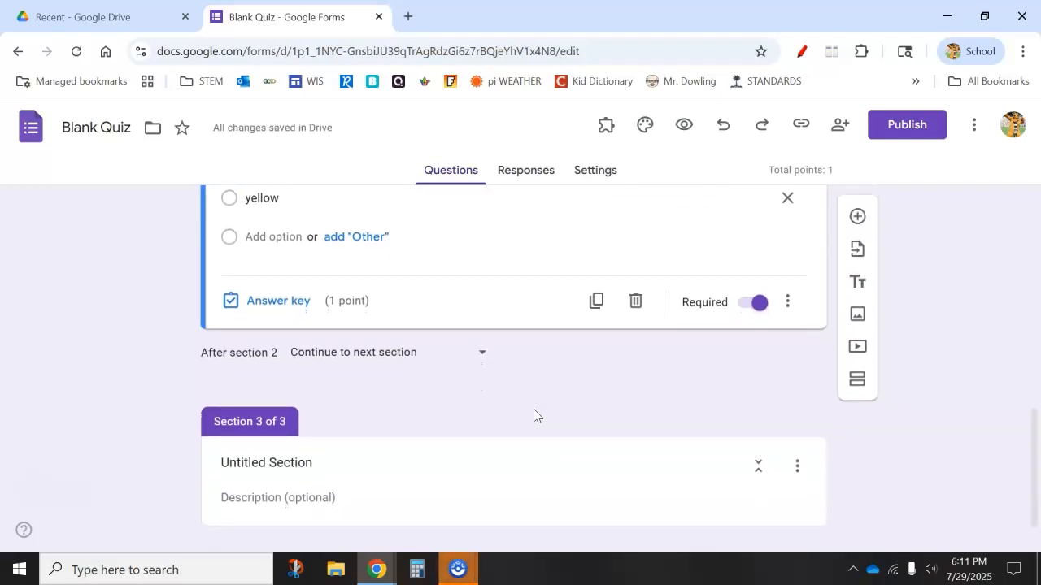
click(321, 462)
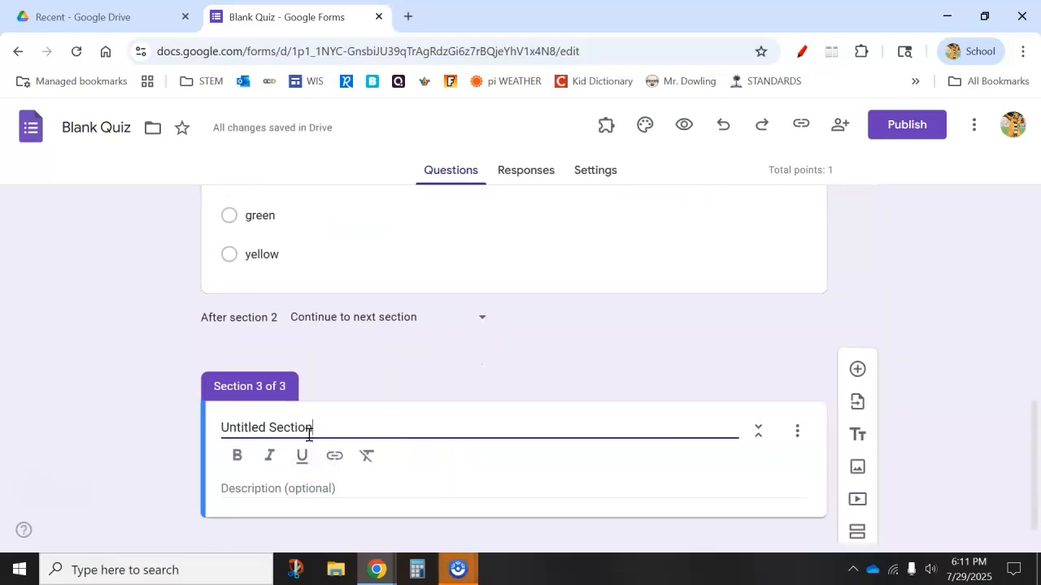
triple_click(309, 431)
text(R)
click(331, 287)
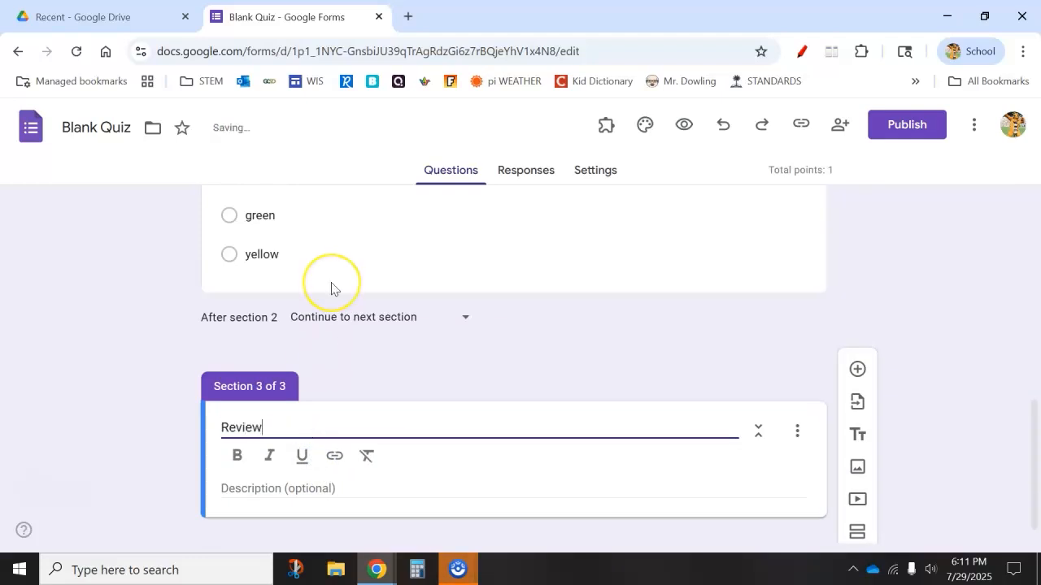
text(eview Q1)
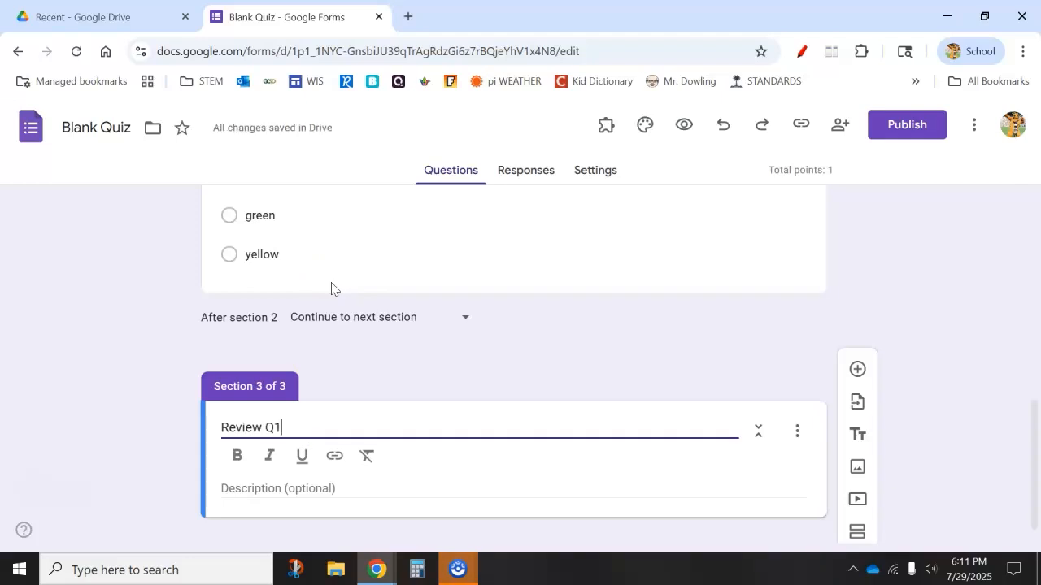
Enter "The sky is blue, the leaves are green and the sun is yellow." as the Review Q1 section's description.
click(286, 463)
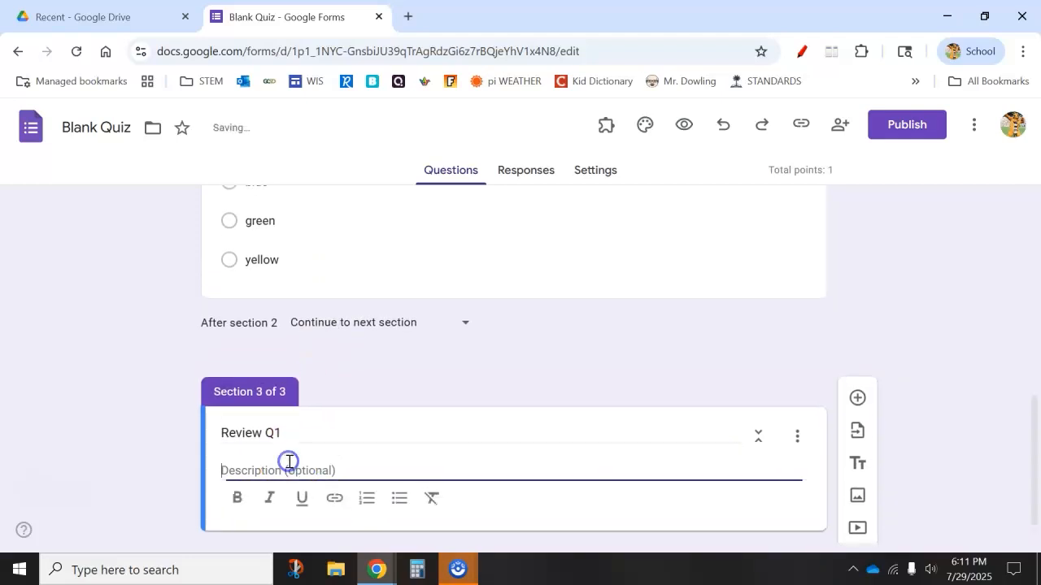
text(The )
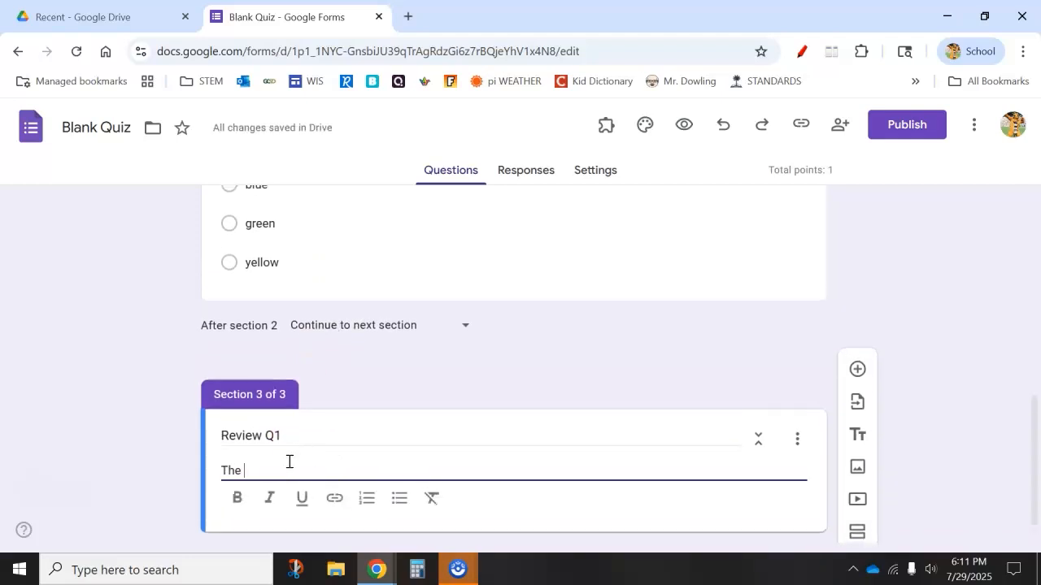
text(sky is bl)
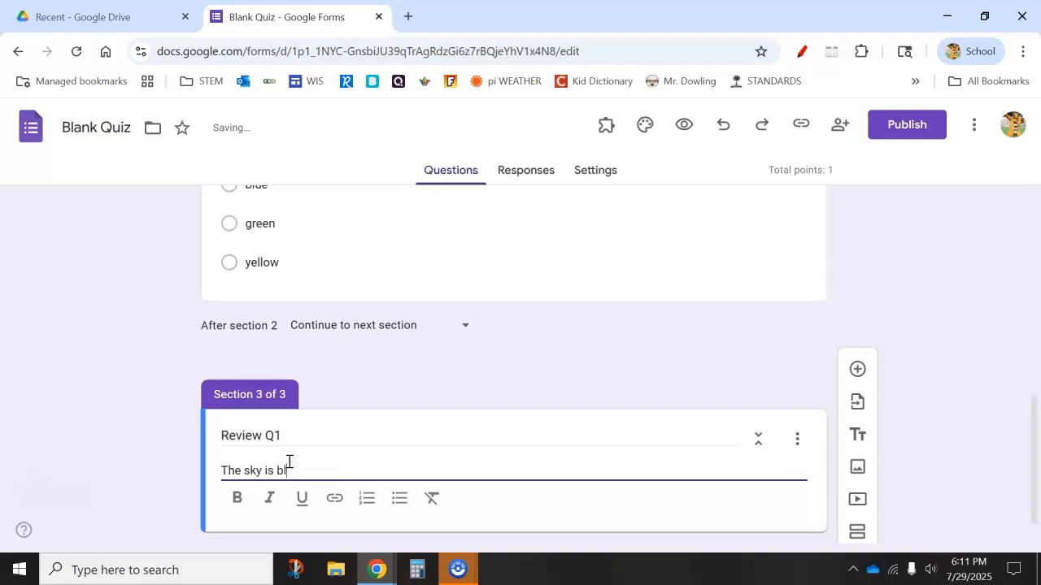
text(ue)
text(, the leaves wa)
key(BackSpace)
key(BackSpace)
text(are green and the sun is yellow.)
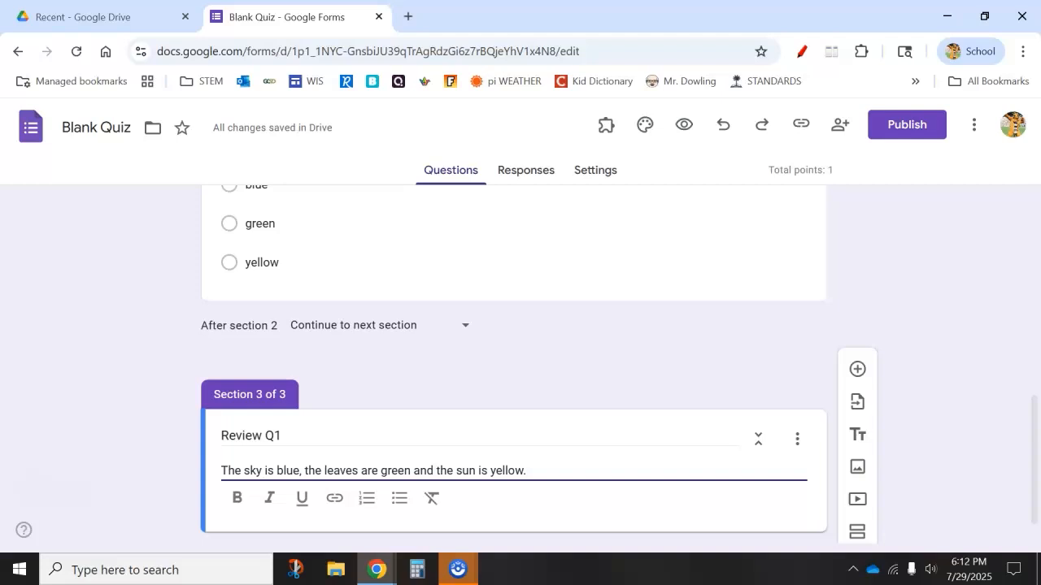
Duplicate the Q1 section together with its sky question.
scroll(770, 402, up, 5)
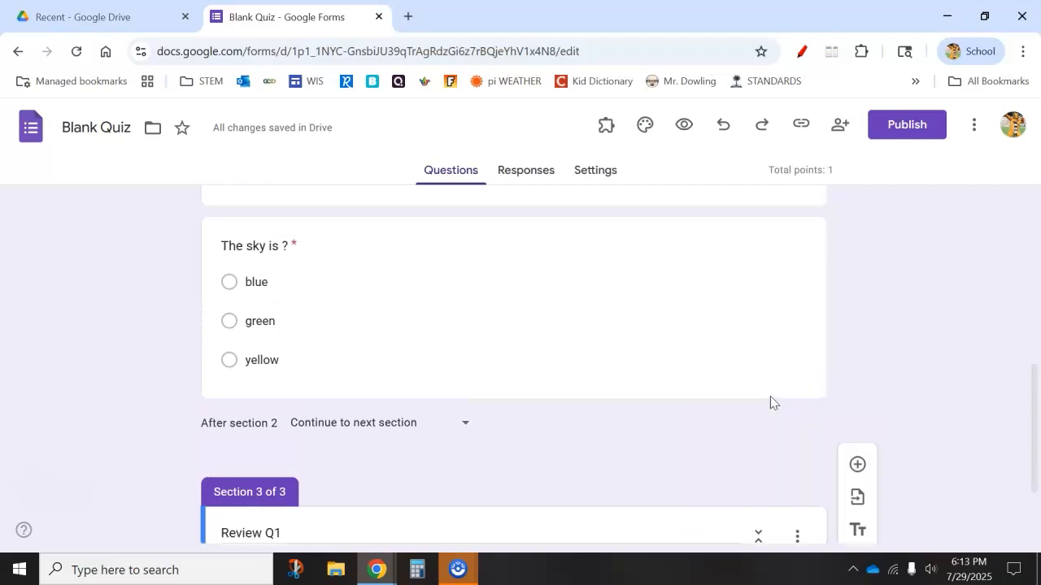
scroll(769, 402, up, 1)
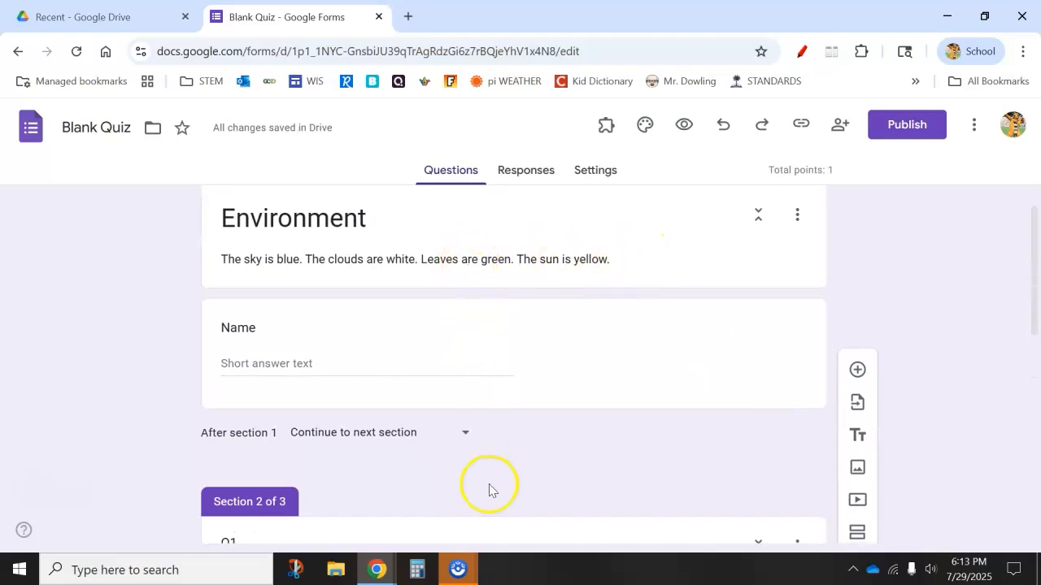
scroll(490, 483, down, 2)
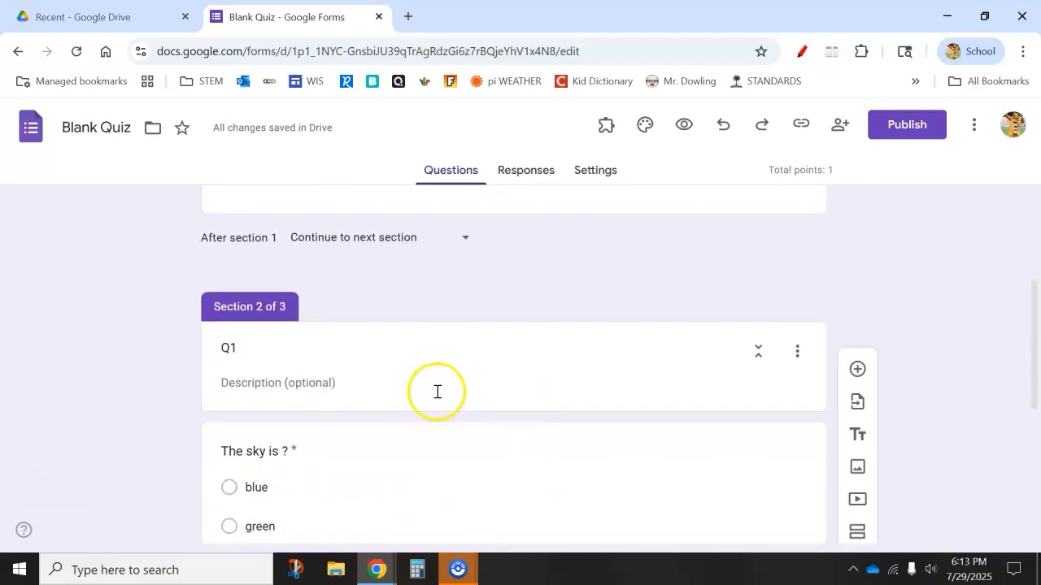
scroll(436, 391, down, 4)
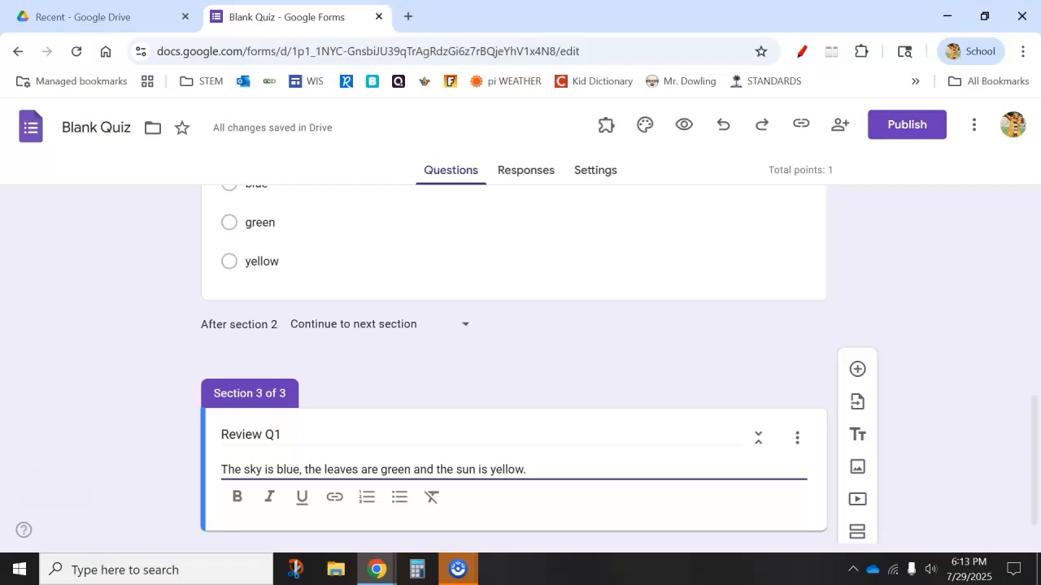
scroll(583, 455, up, 3)
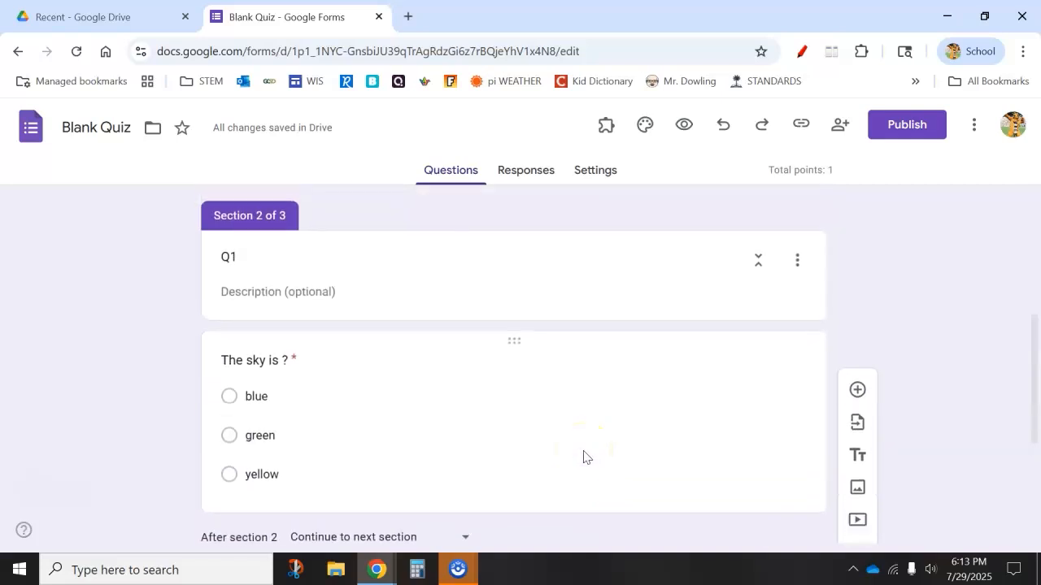
click(797, 259)
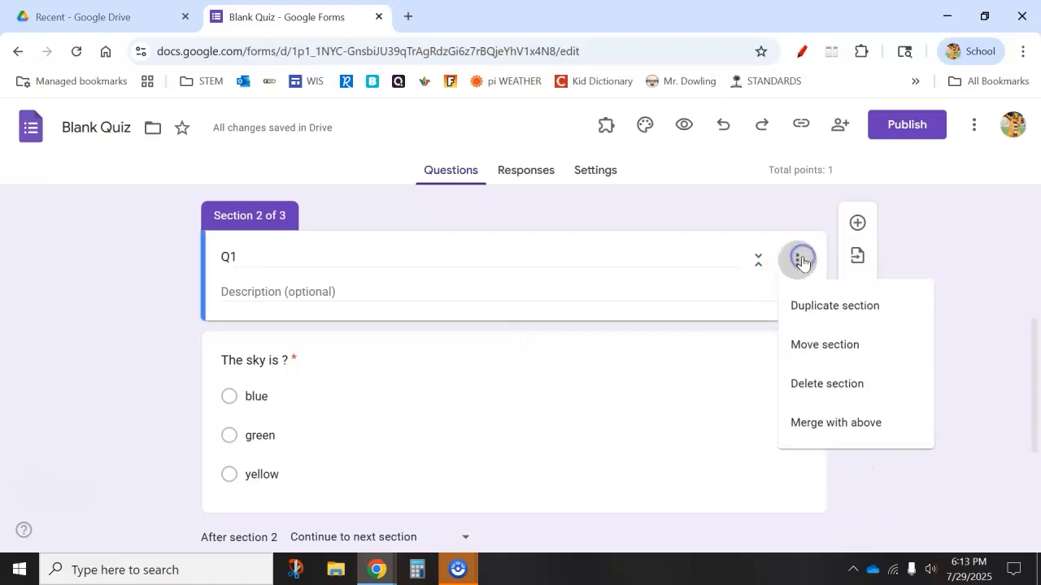
click(815, 305)
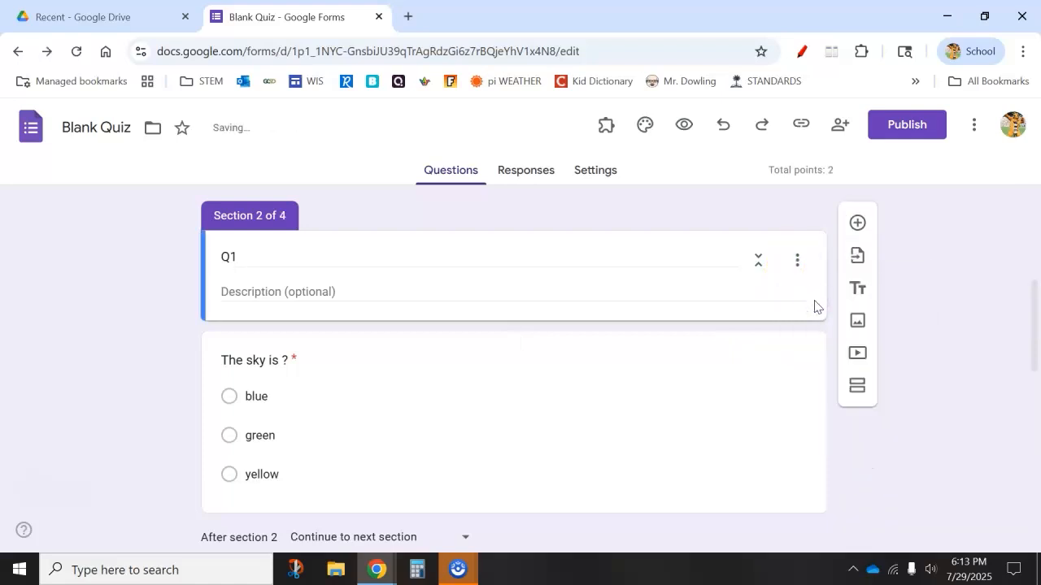
Duplicate the Review Q1 section at the end of the form.
scroll(655, 386, down, 5)
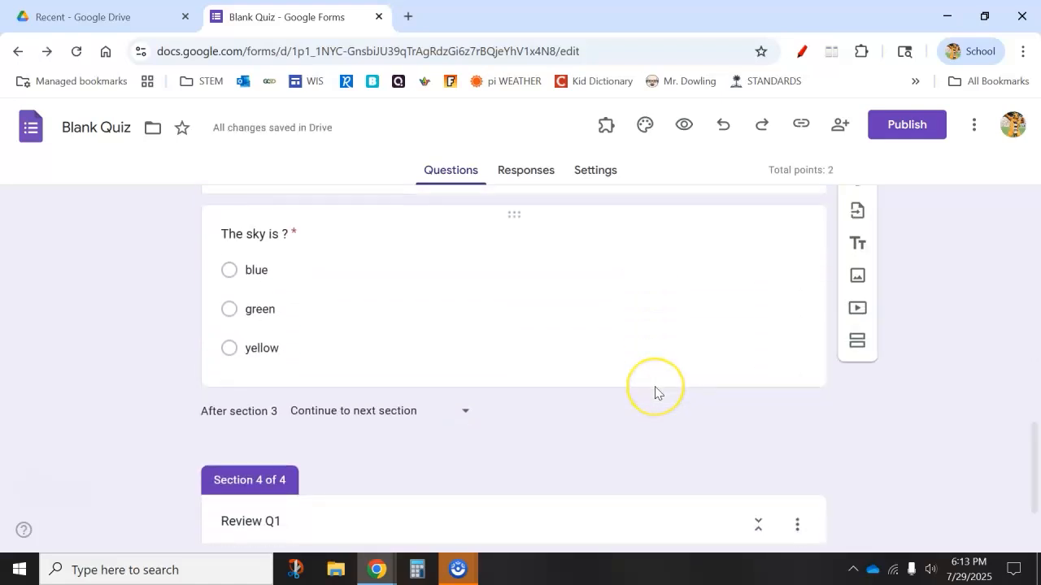
scroll(654, 391, down, 1)
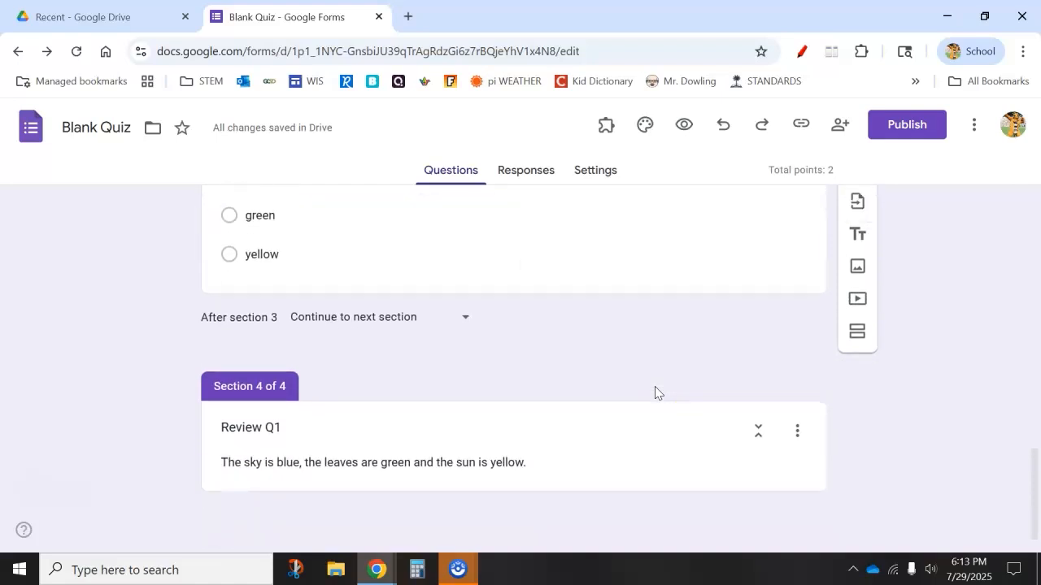
click(796, 436)
click(818, 389)
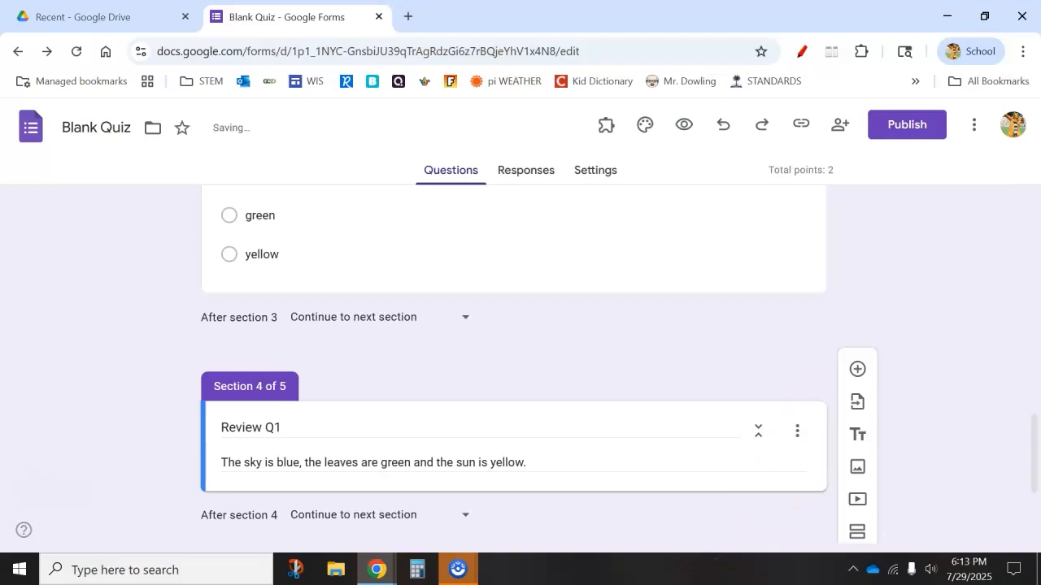
Reorder the sections so the first Review Q1 section sits between the two Q1 sections, and save the order.
click(798, 437)
click(813, 436)
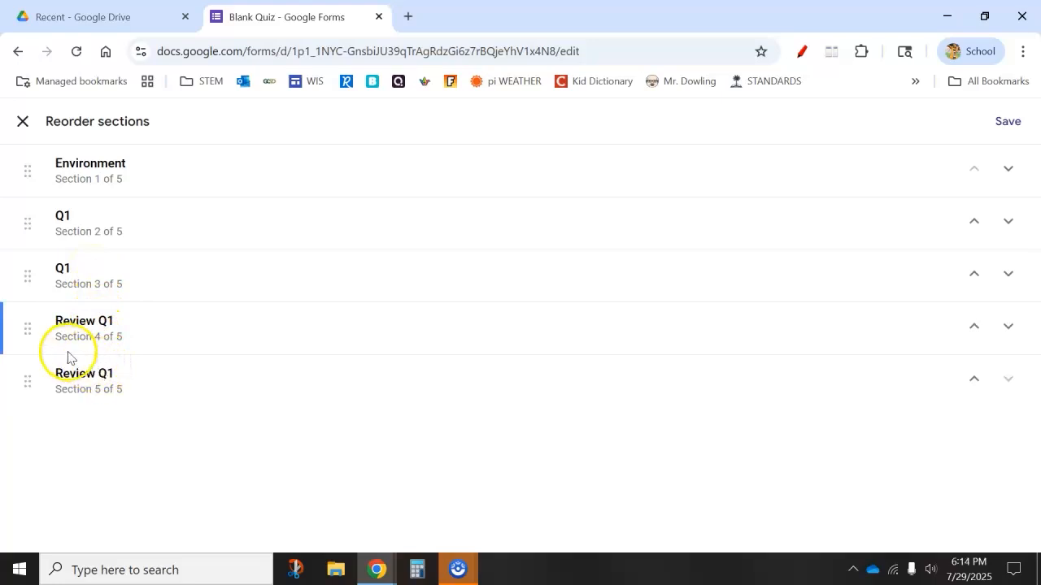
drag(32, 335, 35, 273)
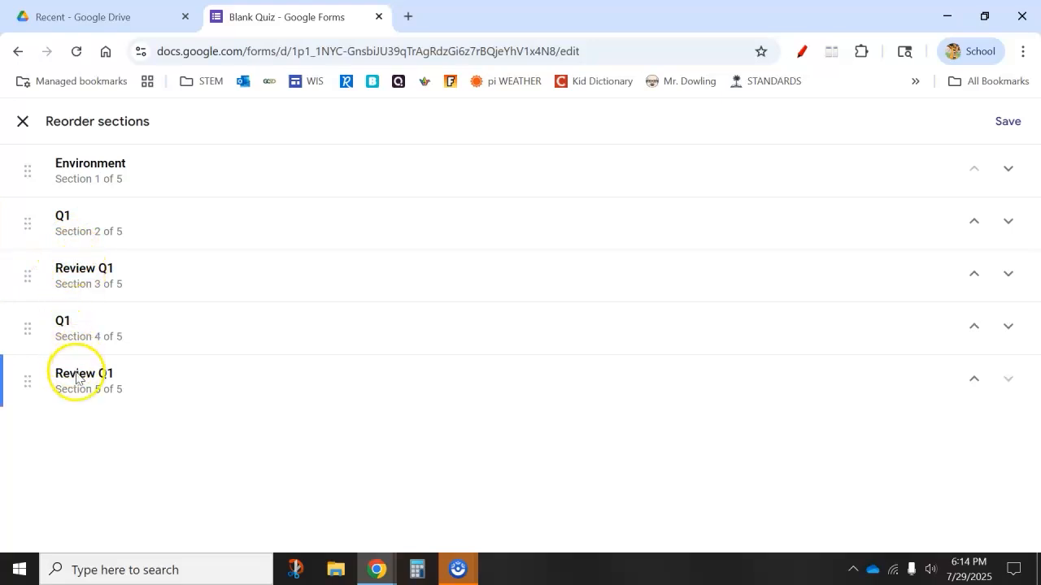
click(1006, 121)
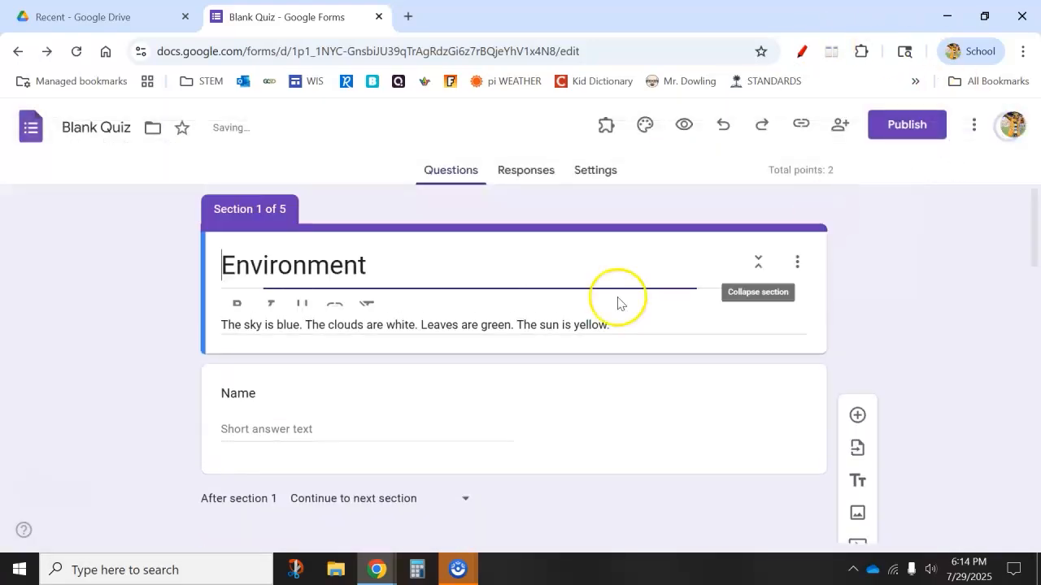
Rename the duplicated Q1 section, section 4, as "Q2".
scroll(570, 322, down, 5)
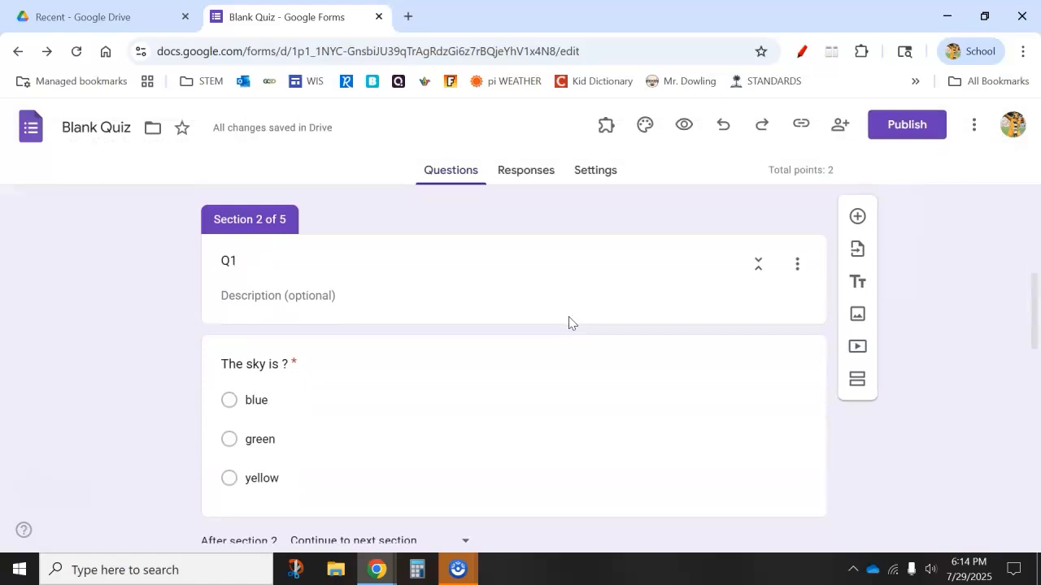
scroll(569, 322, down, 3)
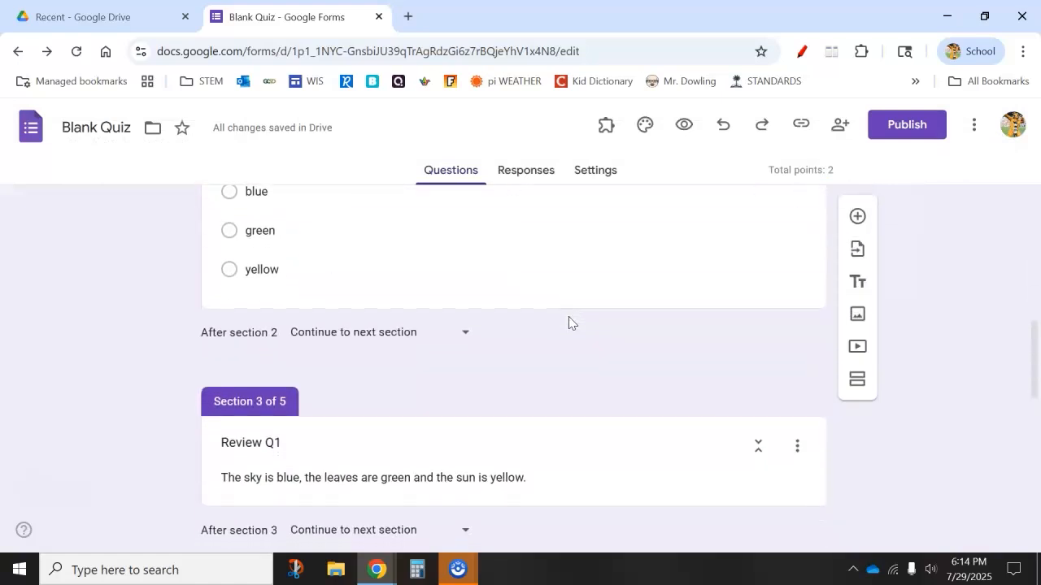
scroll(569, 322, down, 4)
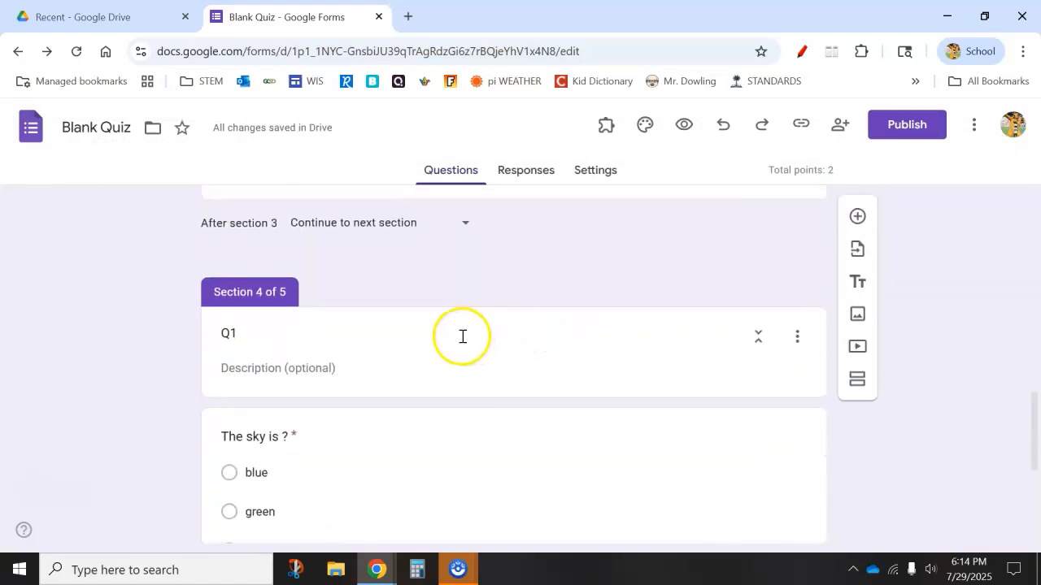
click(463, 336)
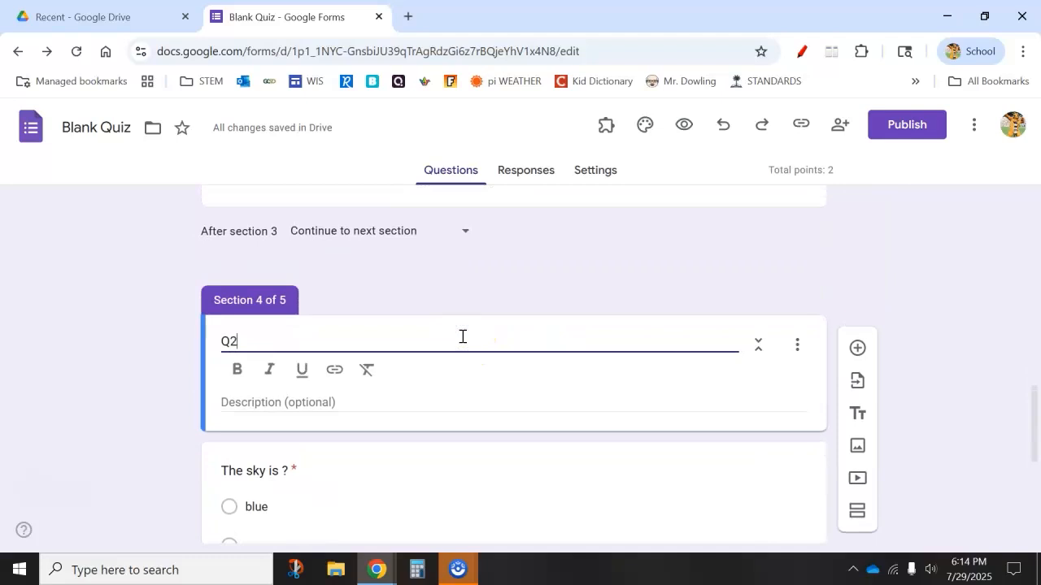
Change the question text in the Q2 section to "The sun is ?".
scroll(462, 336, down, 2)
click(261, 330)
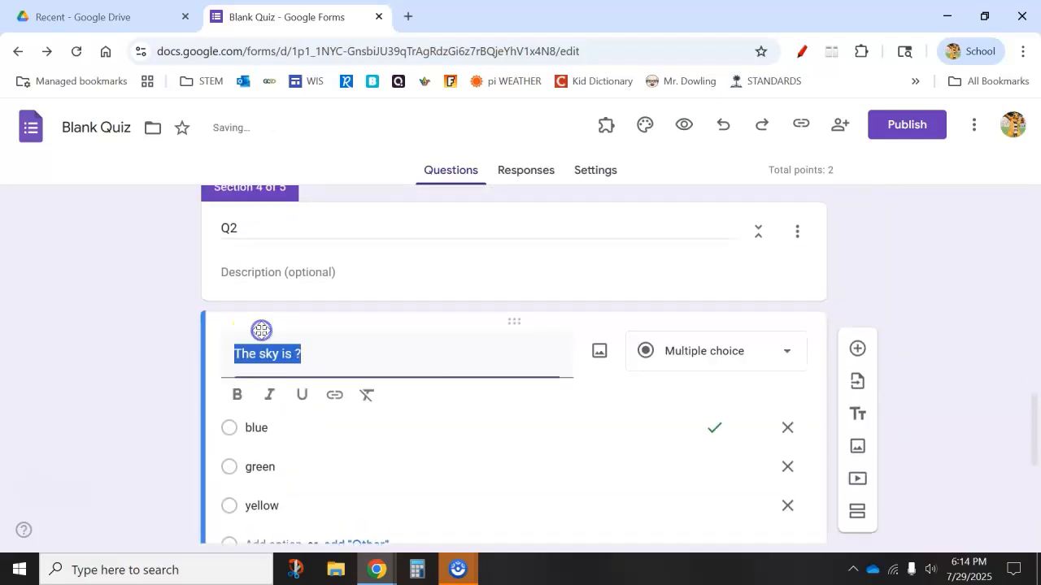
double_click(266, 353)
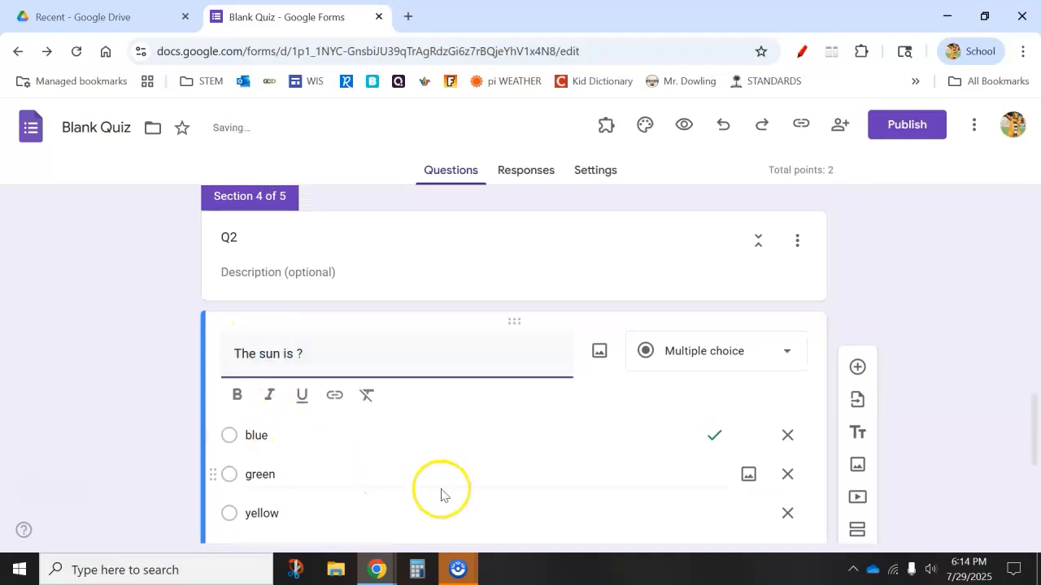
Make "yellow" the only correct answer in the sun question's answer key, removing "blue".
scroll(573, 497, down, 2)
click(285, 459)
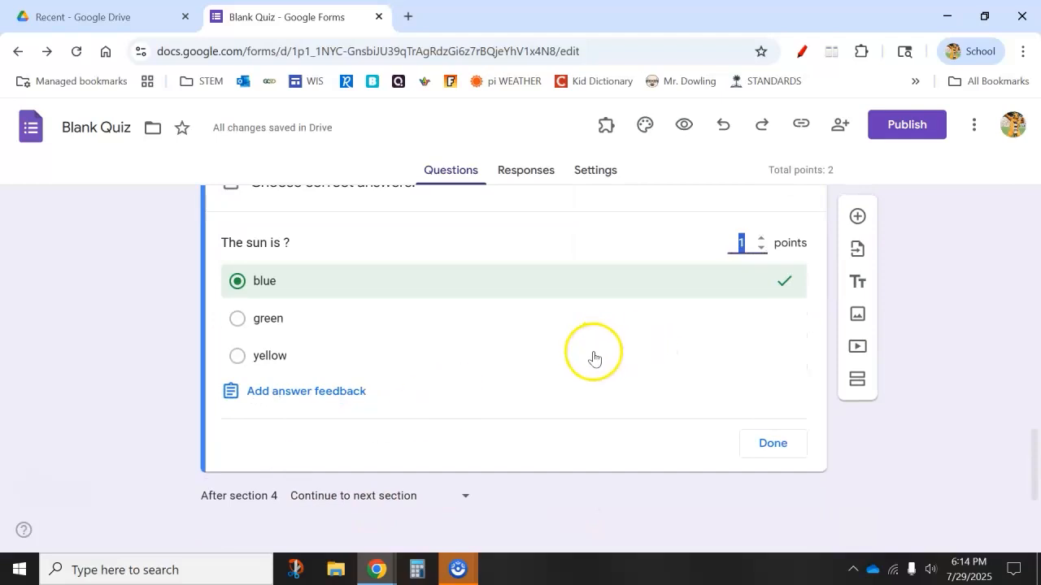
click(592, 356)
click(611, 284)
click(768, 442)
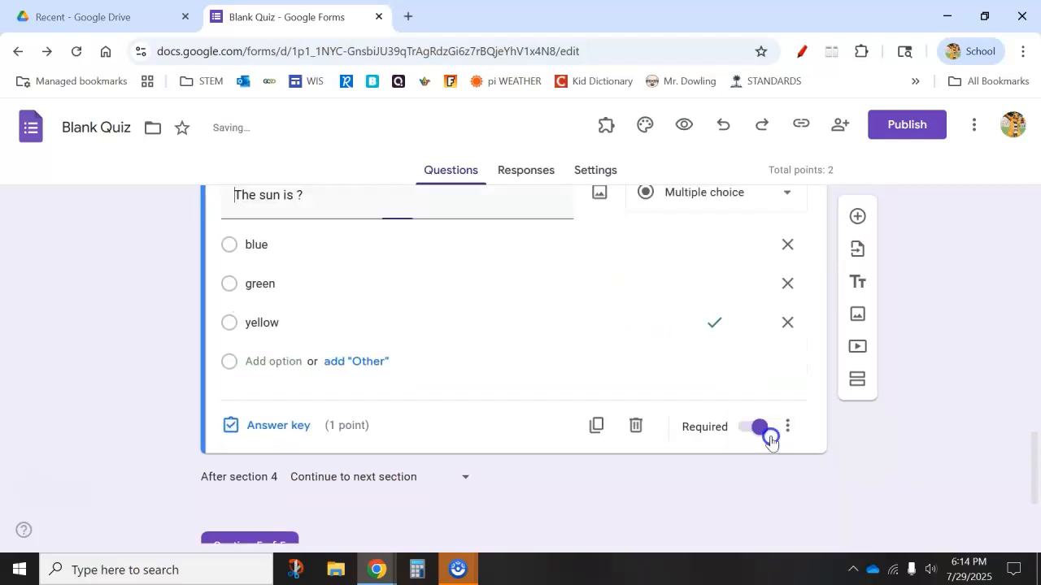
scroll(471, 448, down, 2)
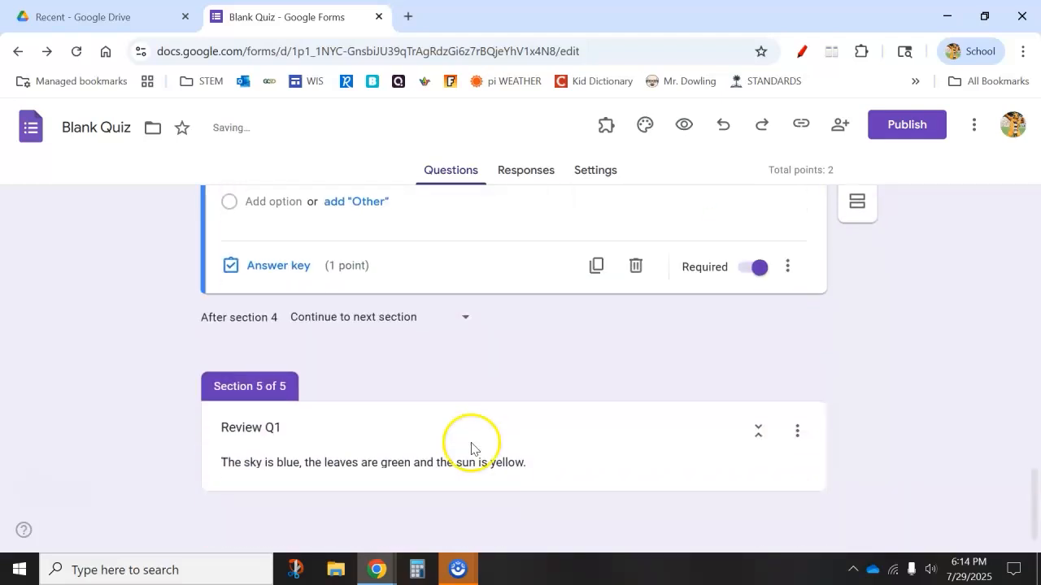
Rename the last section, section 5, as "Review Q2".
click(306, 430)
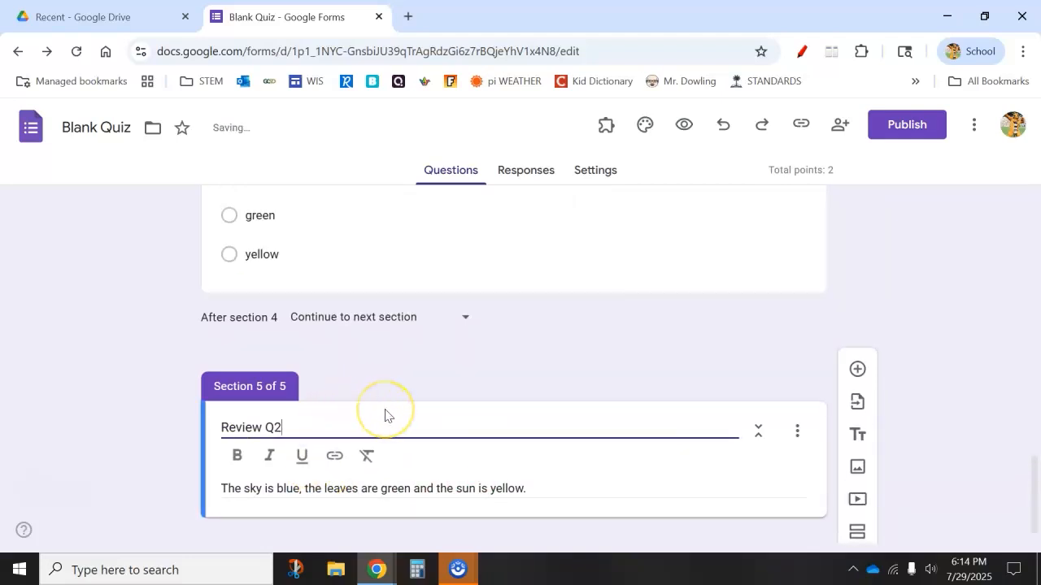
click(405, 491)
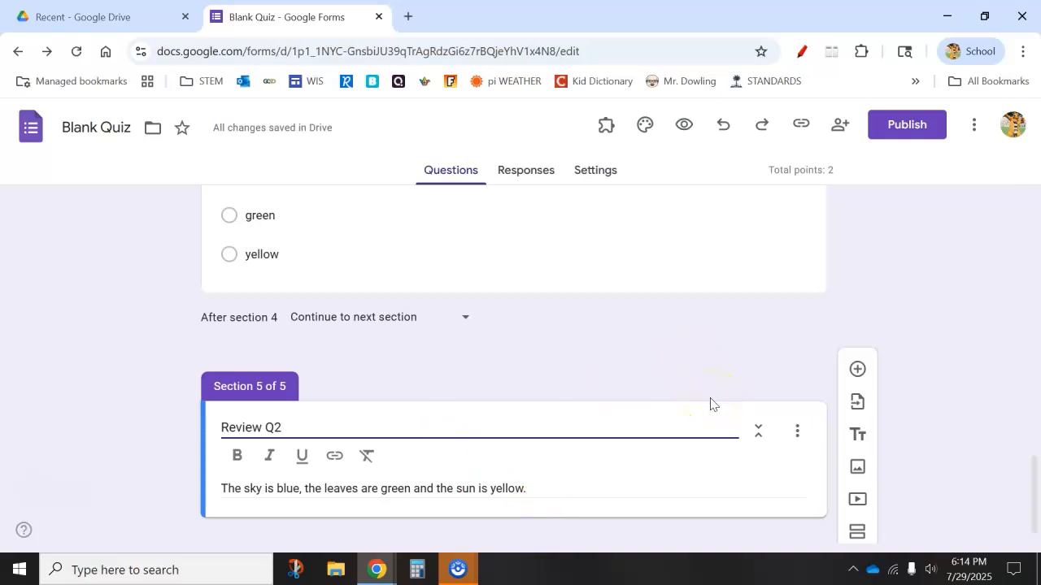
scroll(710, 404, up, 1)
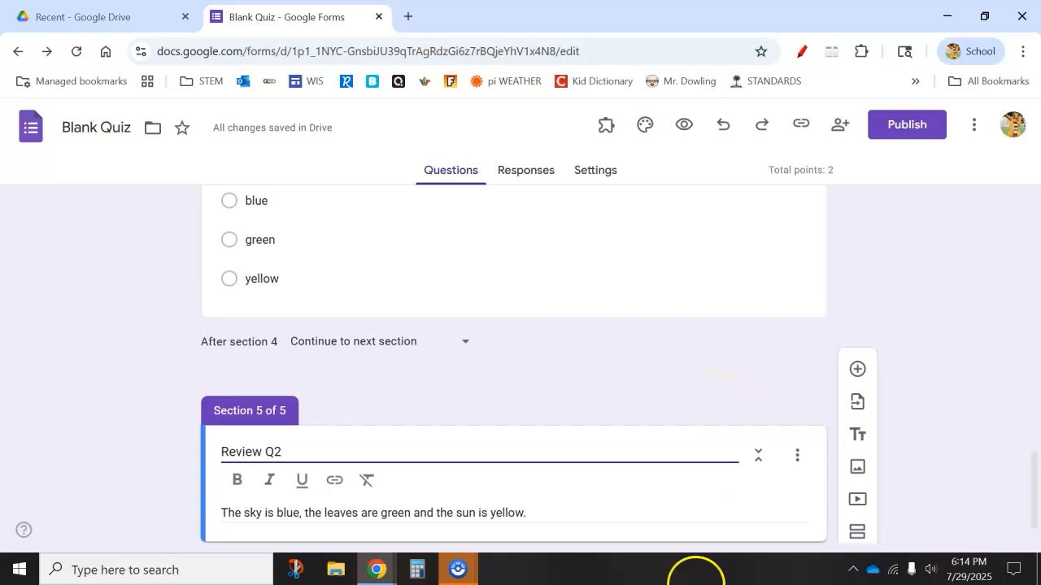
scroll(943, 487, down, 1)
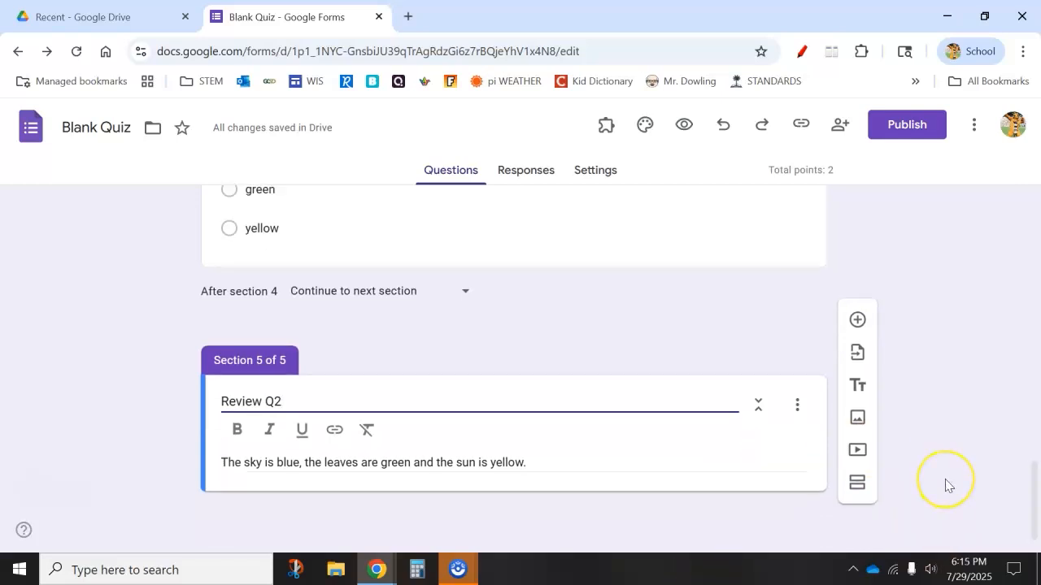
Duplicate the Q2 section and the Review Q2 section.
scroll(832, 325, up, 3)
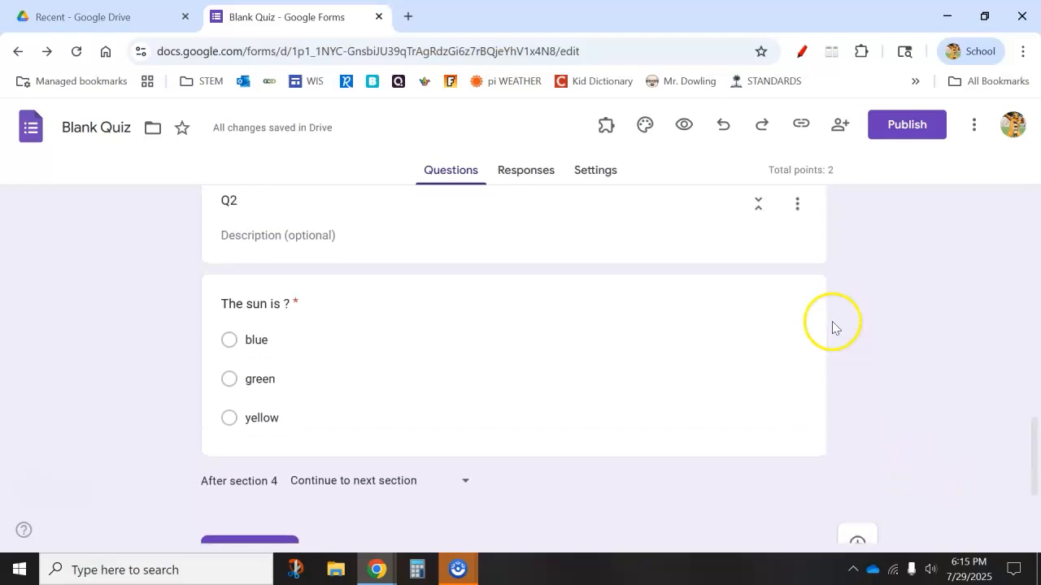
click(797, 260)
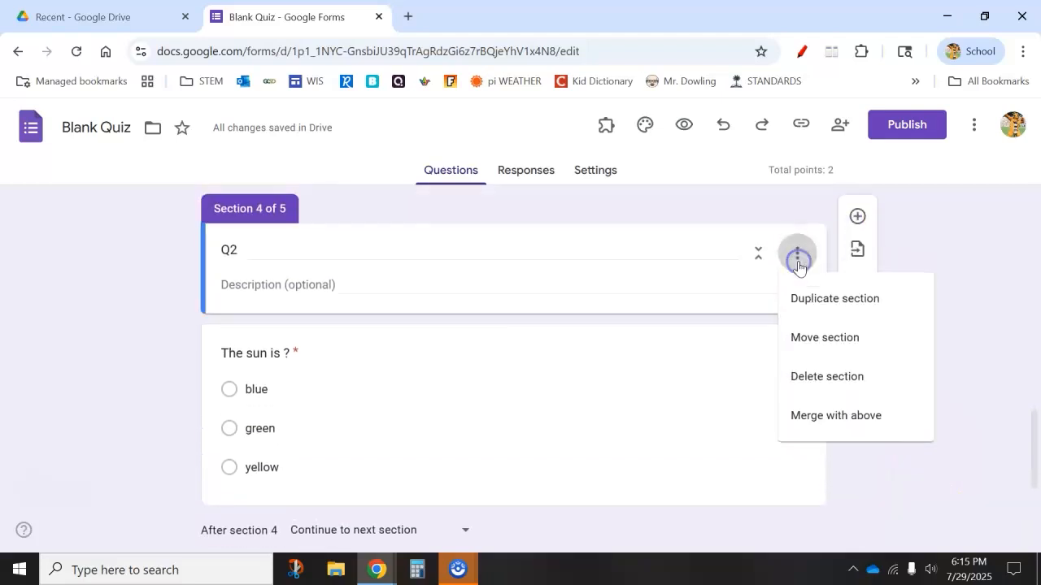
click(799, 297)
scroll(791, 415, down, 7)
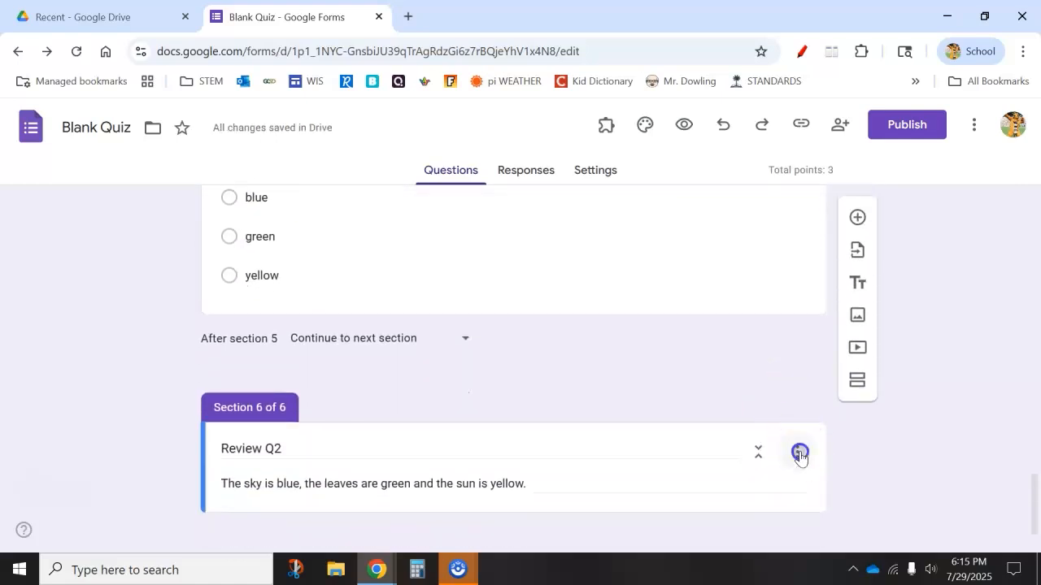
click(797, 453)
click(818, 389)
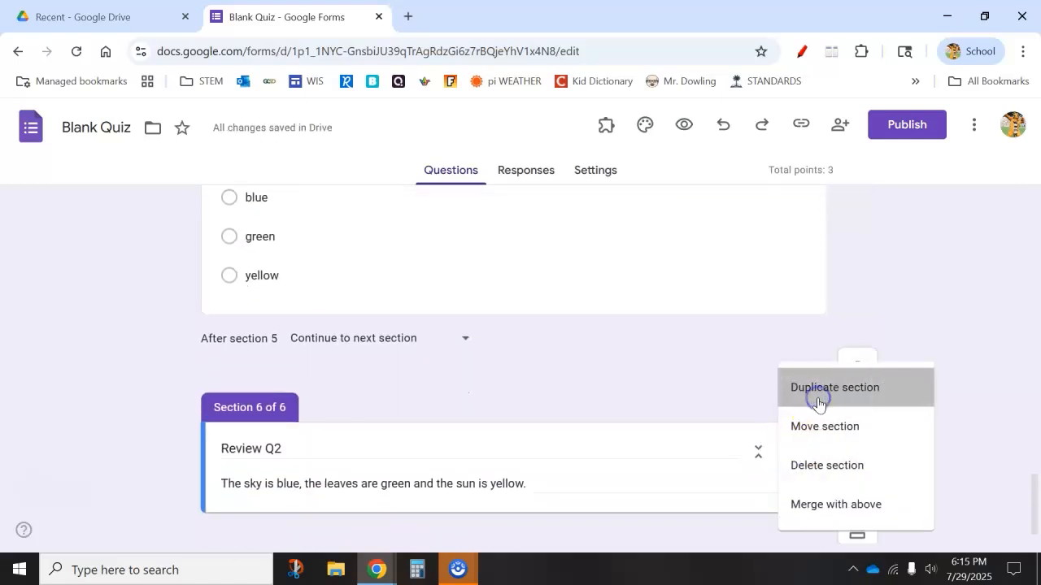
Reorder the sections so one Review Q2 section sits between the two Q2 sections, and save the order.
click(796, 451)
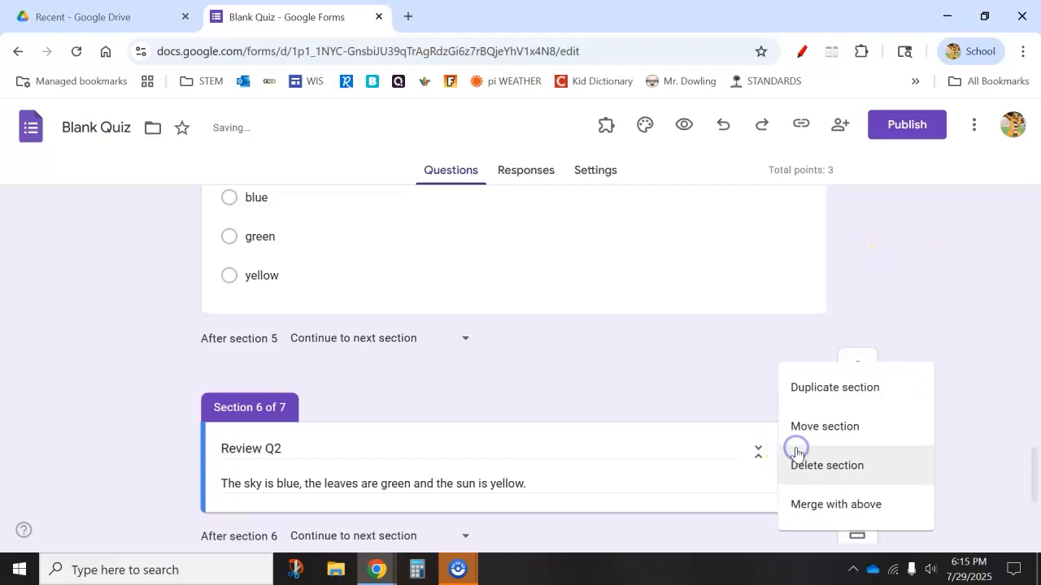
click(815, 428)
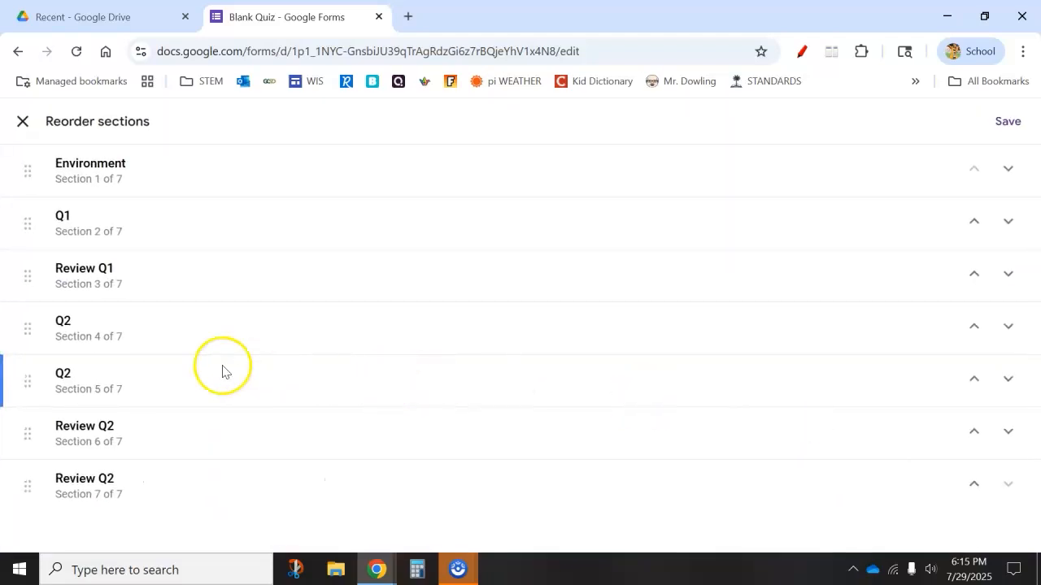
drag(30, 383, 30, 443)
click(126, 492)
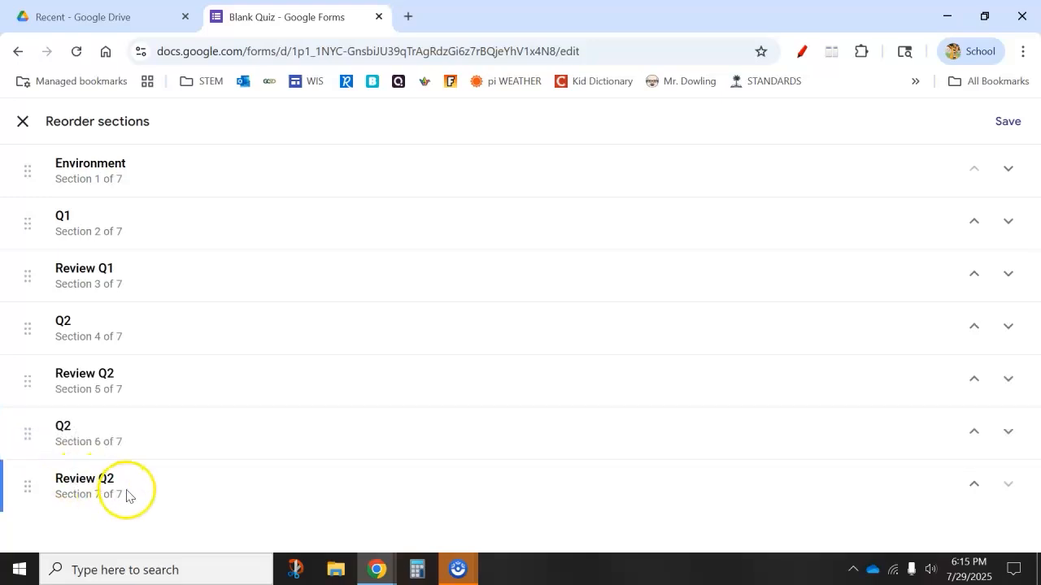
click(117, 436)
click(121, 486)
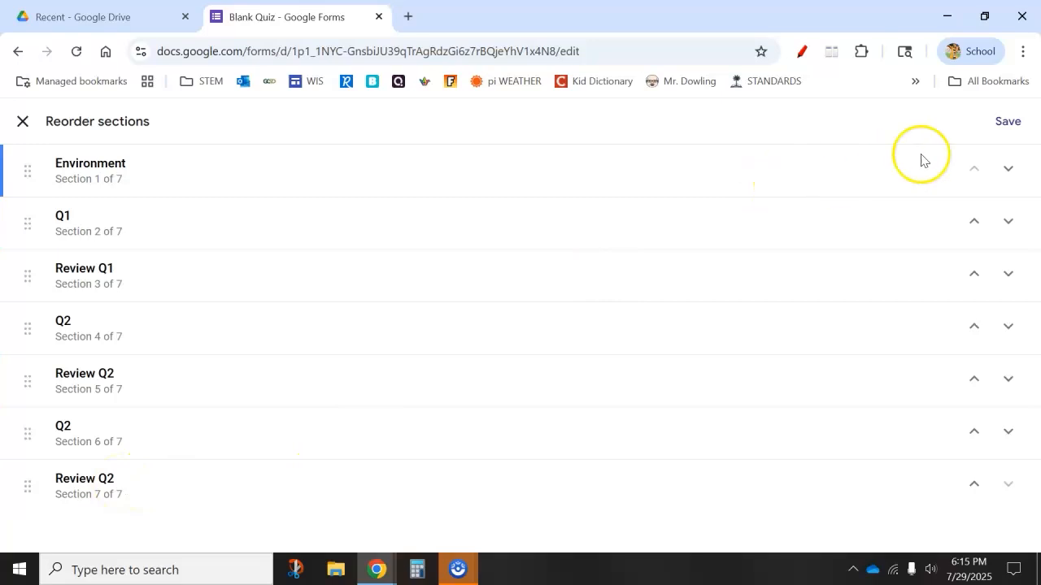
click(1007, 122)
Rename the duplicated Q2 section, section 6, as "Q3" and the duplicated review section, section 7, as "Review Q3".
scroll(582, 342, down, 5)
scroll(582, 341, down, 14)
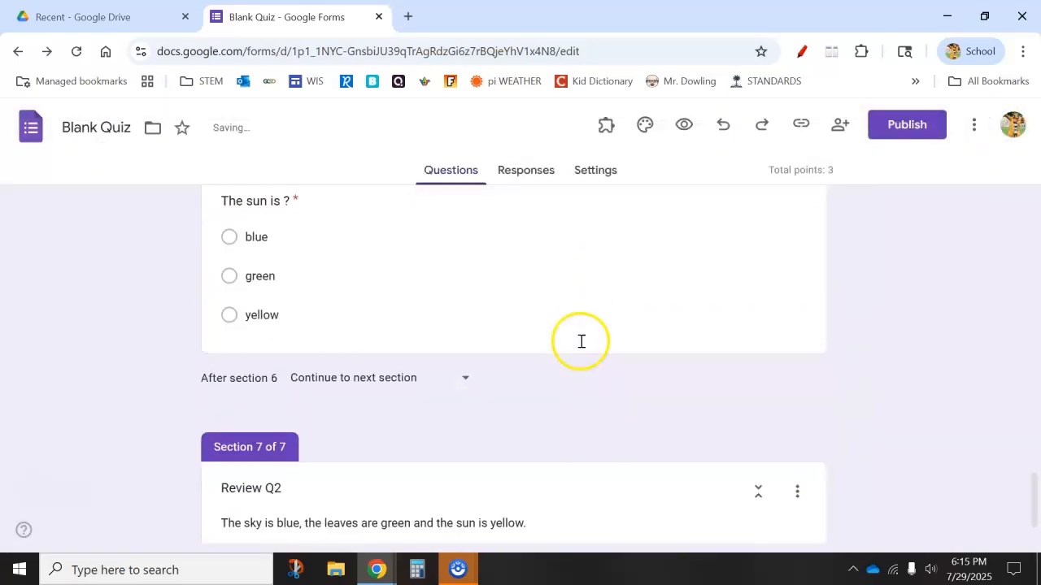
scroll(582, 348, up, 3)
click(314, 259)
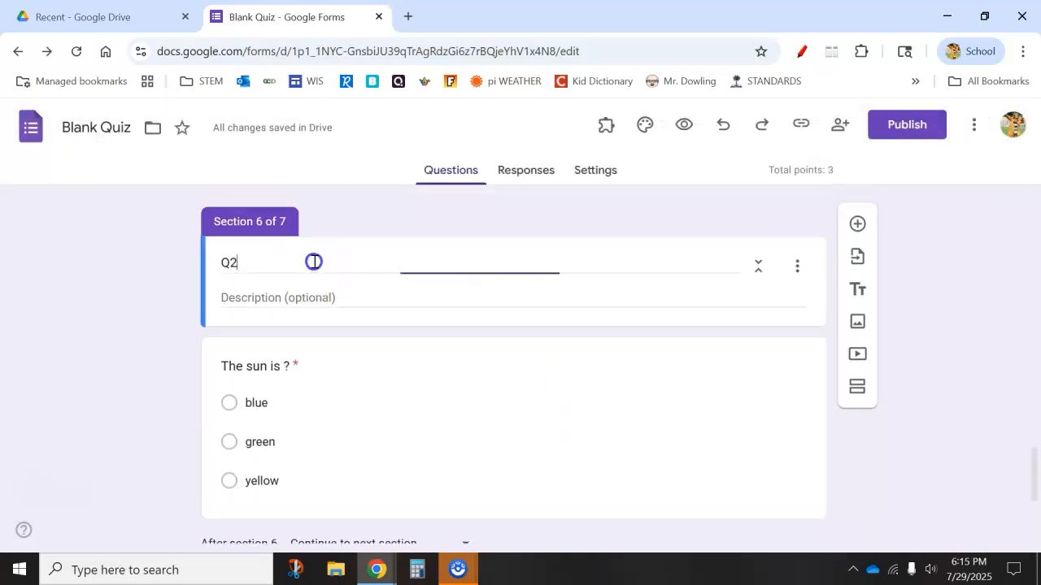
scroll(314, 268, down, 3)
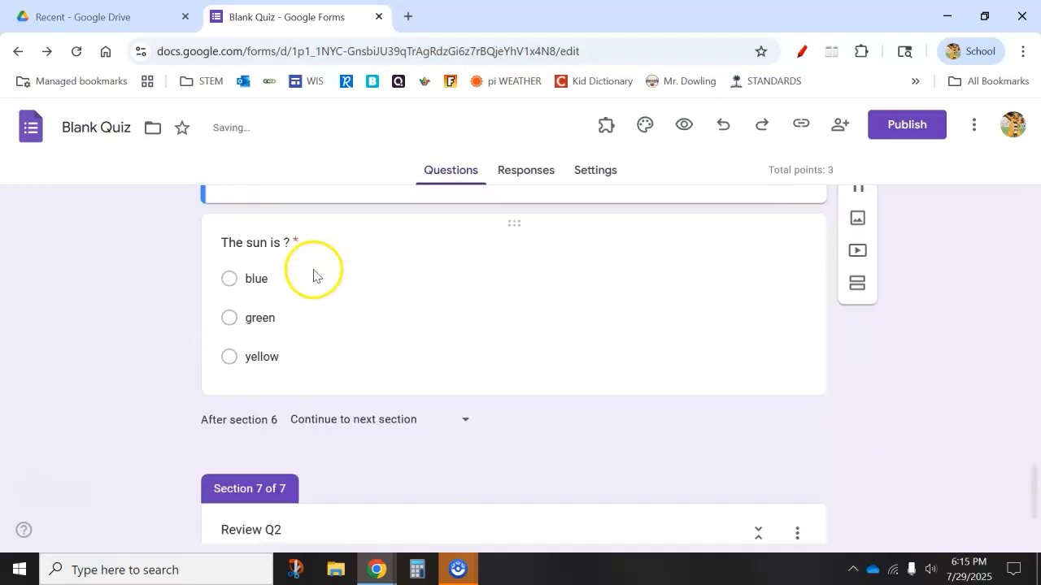
click(289, 426)
key(BackSpace)
text(3)
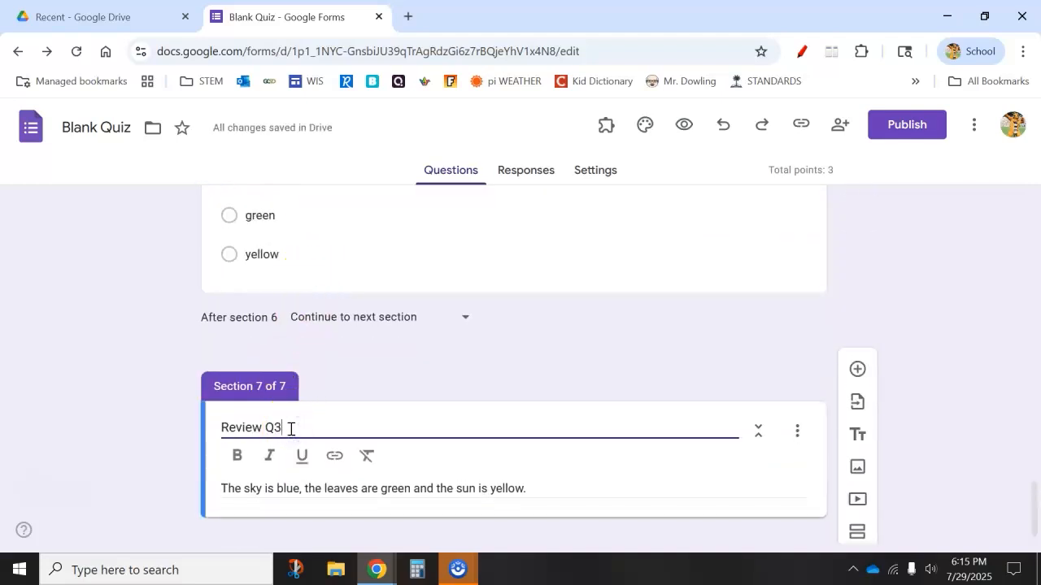
Change the question text in the Q3 section to "The cloud is ?" and replace its option "green" with "white".
scroll(291, 428, up, 7)
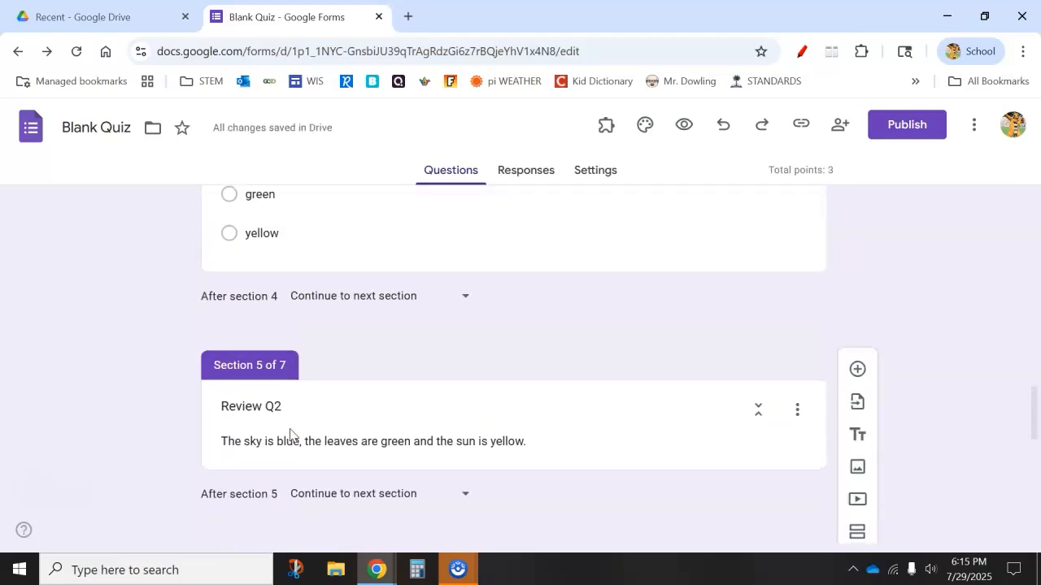
scroll(291, 435, up, 6)
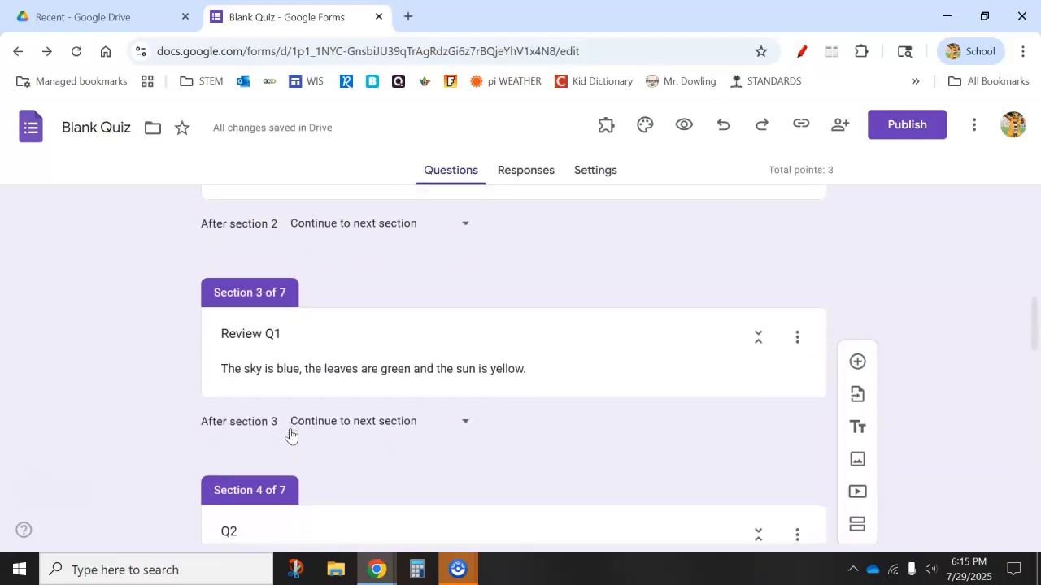
scroll(290, 435, down, 5)
scroll(290, 434, down, 7)
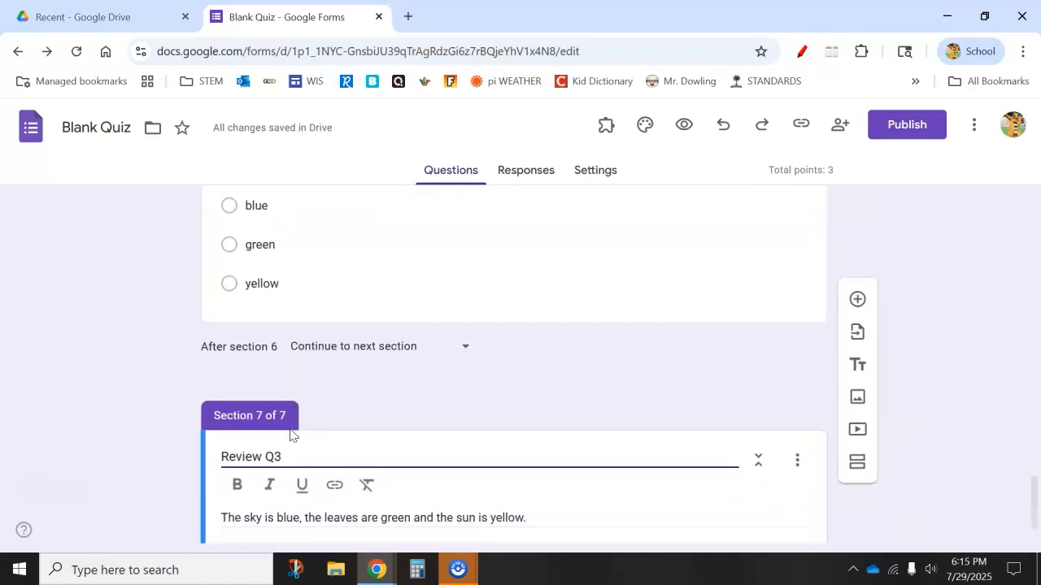
scroll(290, 431, up, 3)
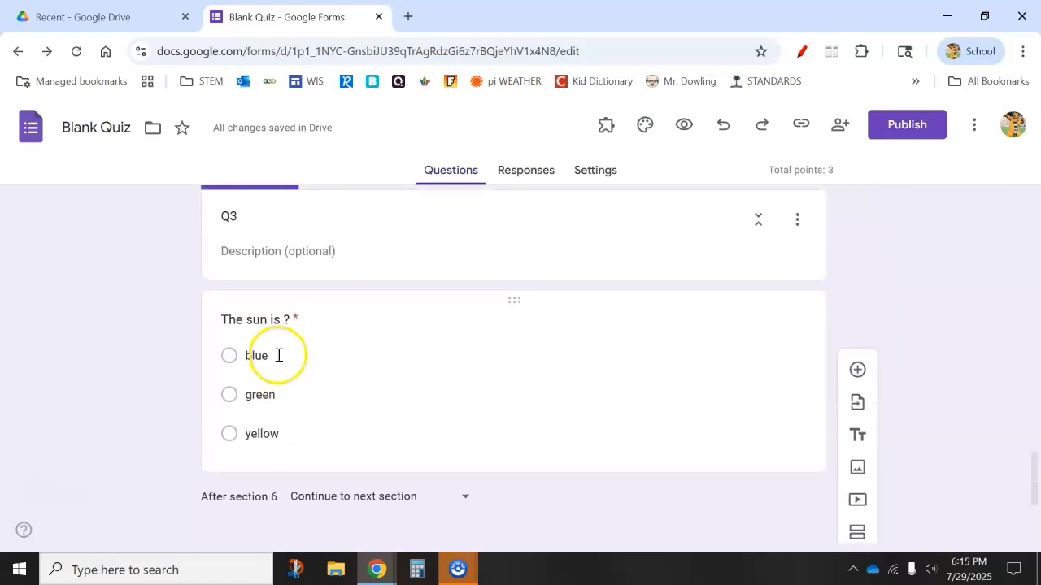
click(258, 291)
click(267, 302)
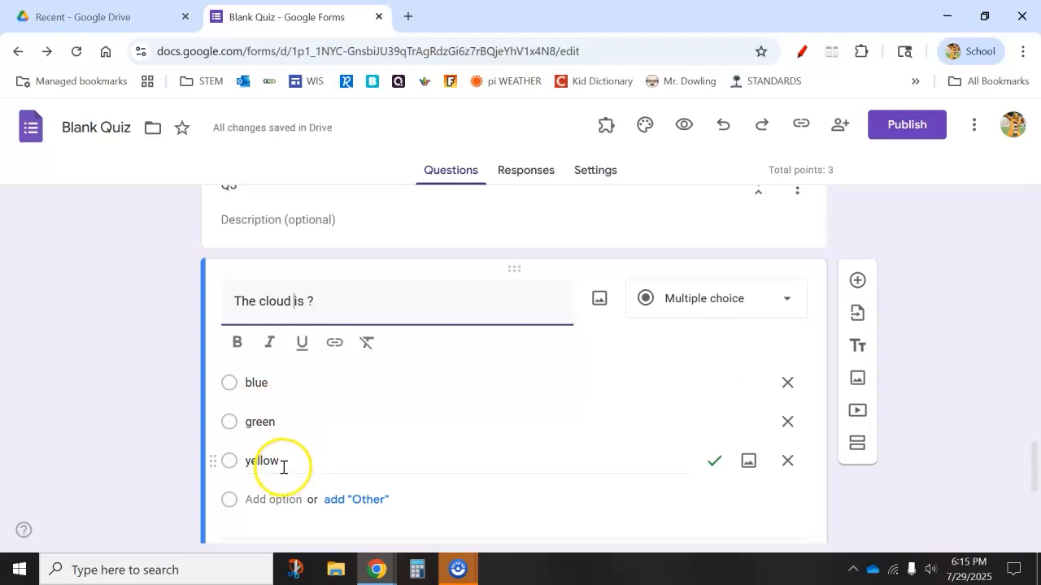
click(268, 429)
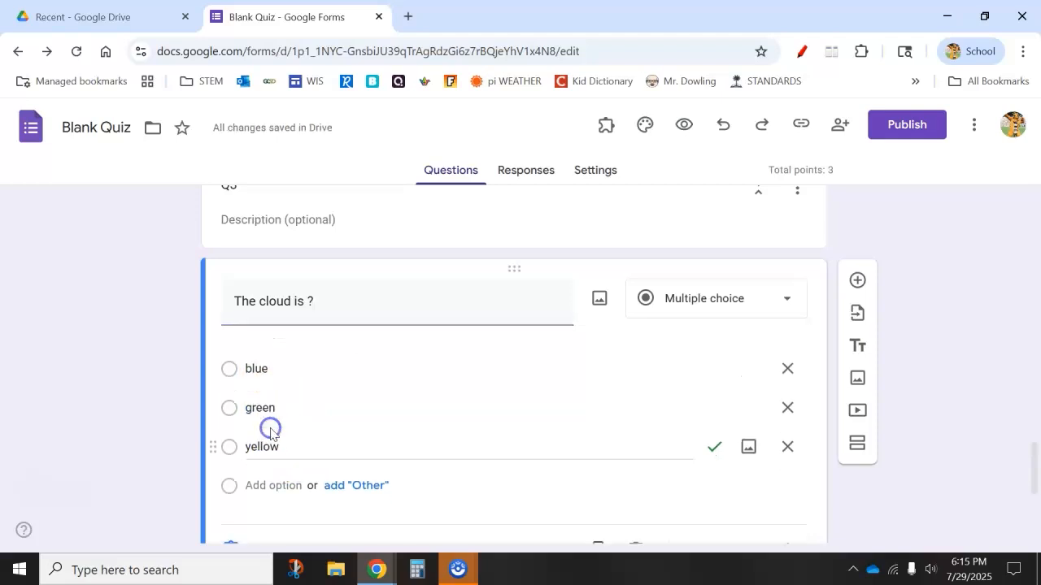
click(271, 394)
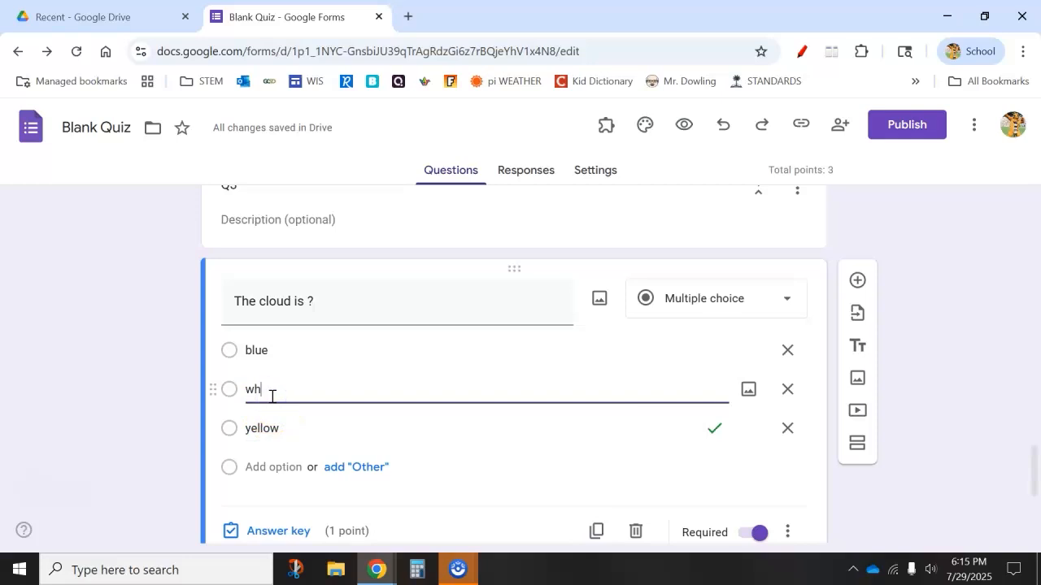
Make "white" the only correct answer in the cloud question's answer key, removing "yellow".
scroll(240, 398, down, 1)
click(298, 447)
click(538, 349)
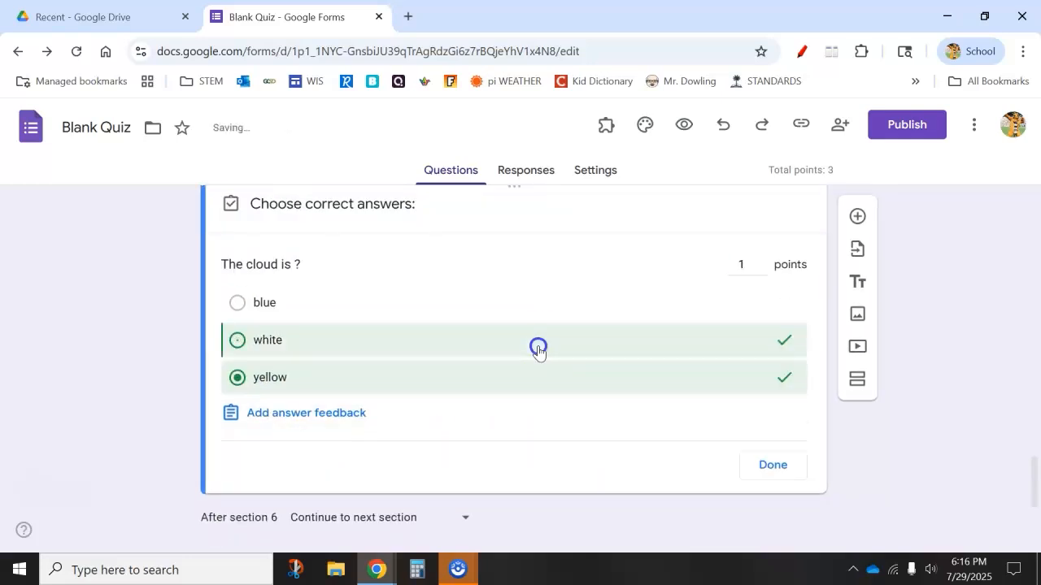
click(548, 376)
click(772, 464)
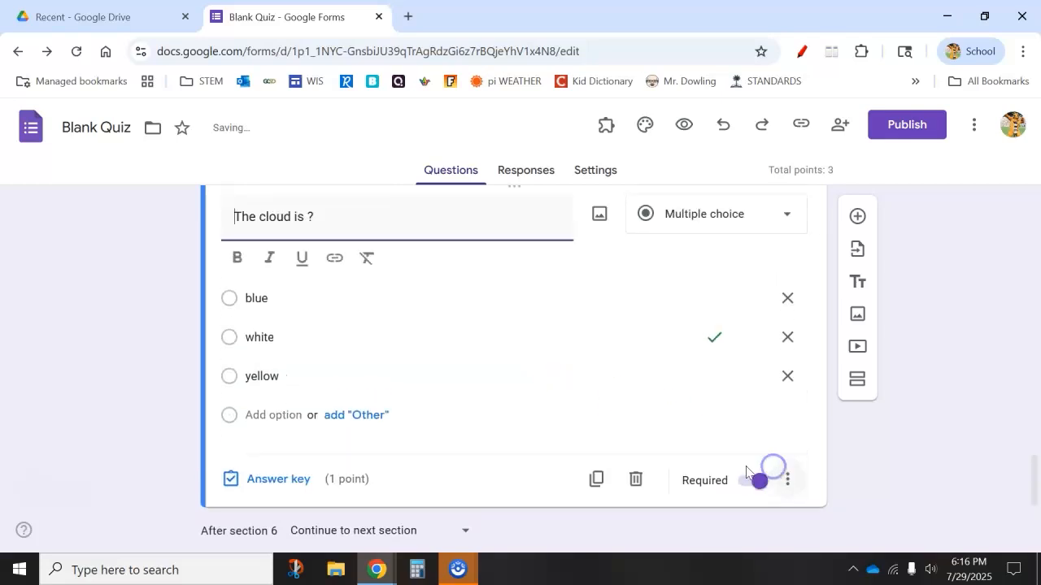
Replace the description of the Review Q3 section with "The cloud is white".
scroll(544, 444, down, 2)
right_click(542, 440)
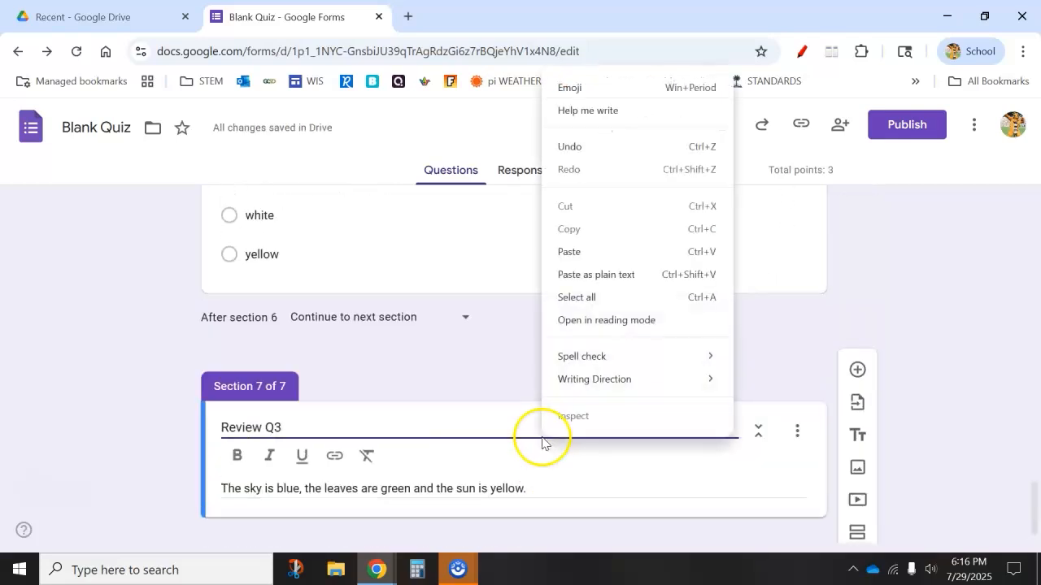
triple_click(525, 492)
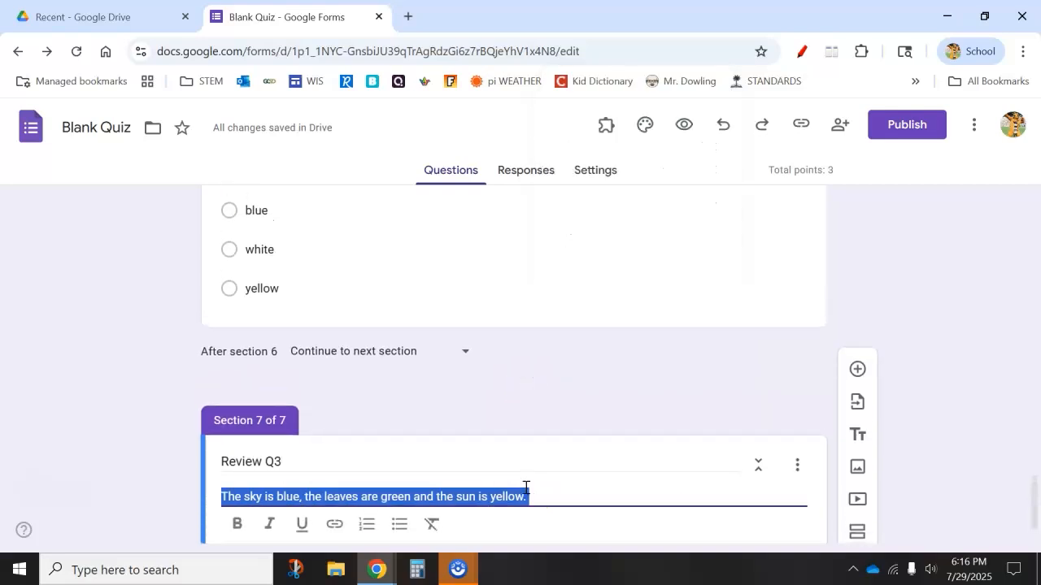
text(The cloud is white)
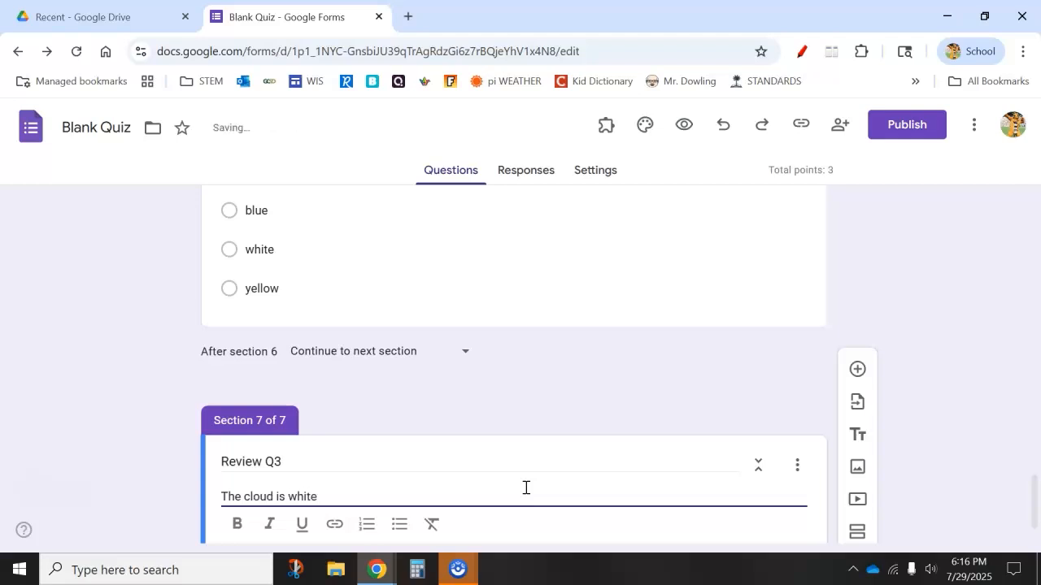
scroll(526, 490, down, 1)
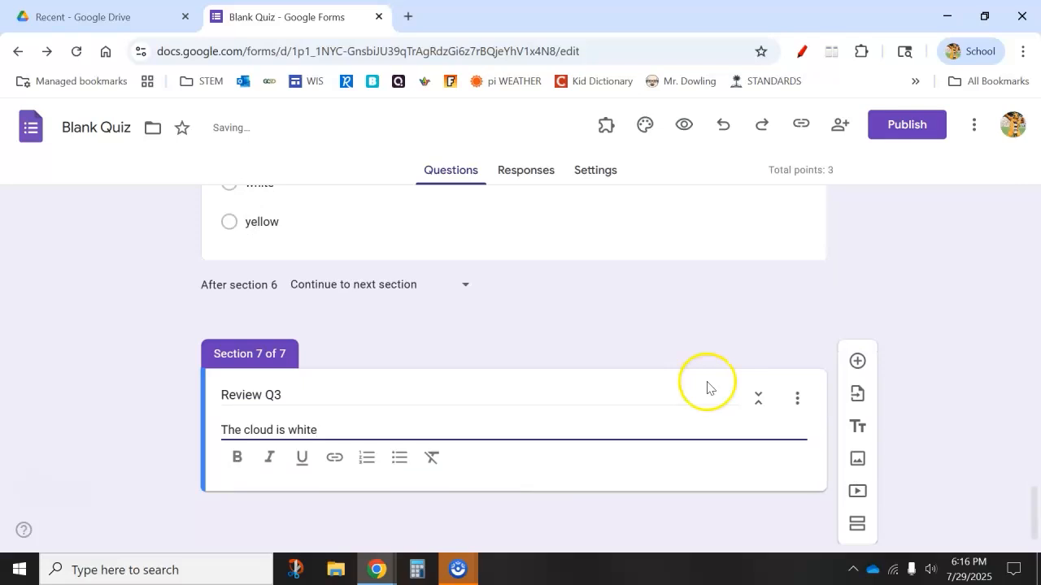
Look through the whole quiz to check the order and content of the passage, question and review sections.
scroll(794, 382, up, 2)
scroll(794, 382, up, 3)
scroll(794, 383, down, 3)
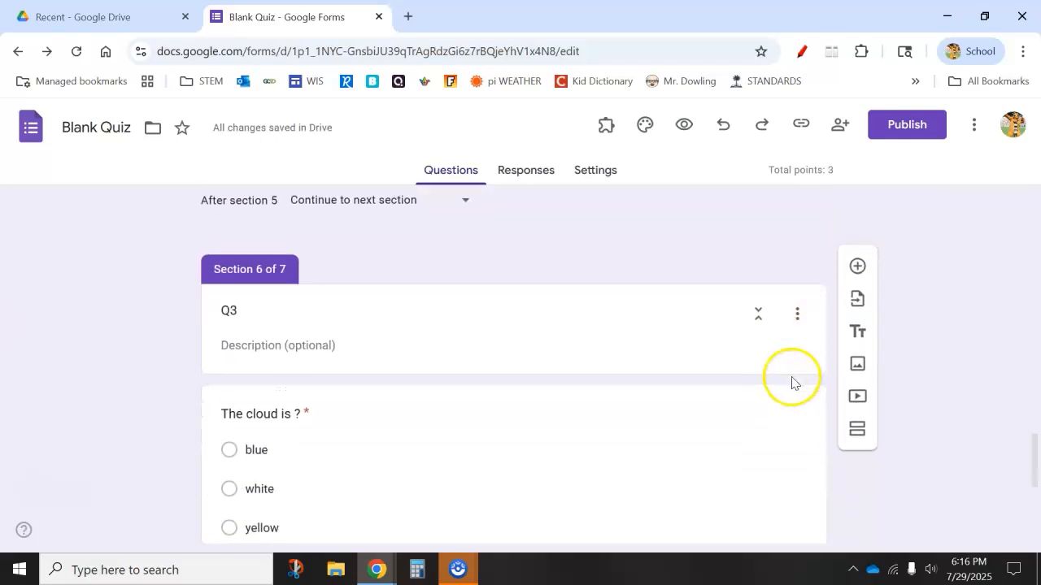
scroll(795, 382, down, 2)
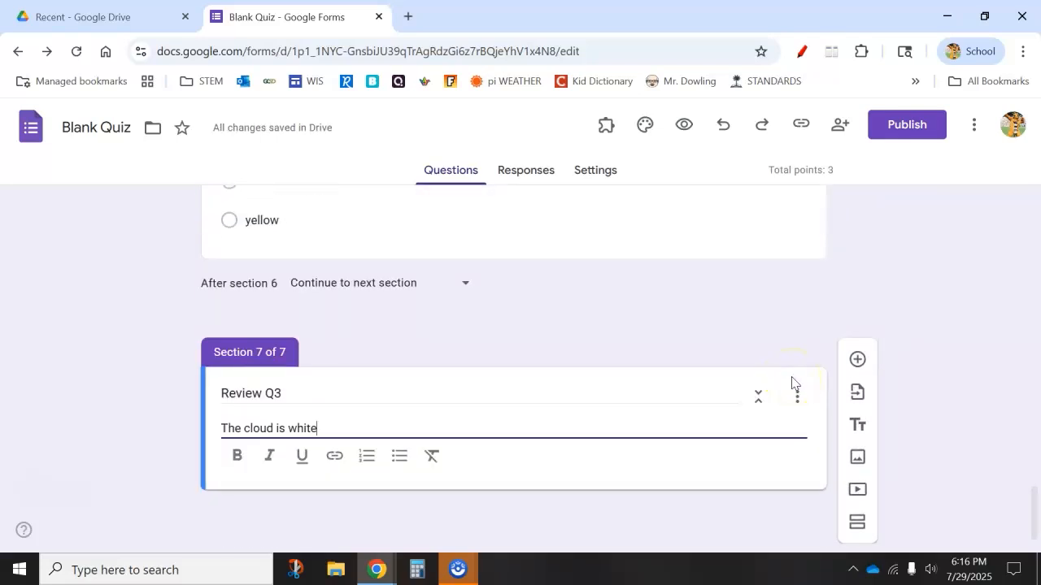
scroll(794, 382, up, 4)
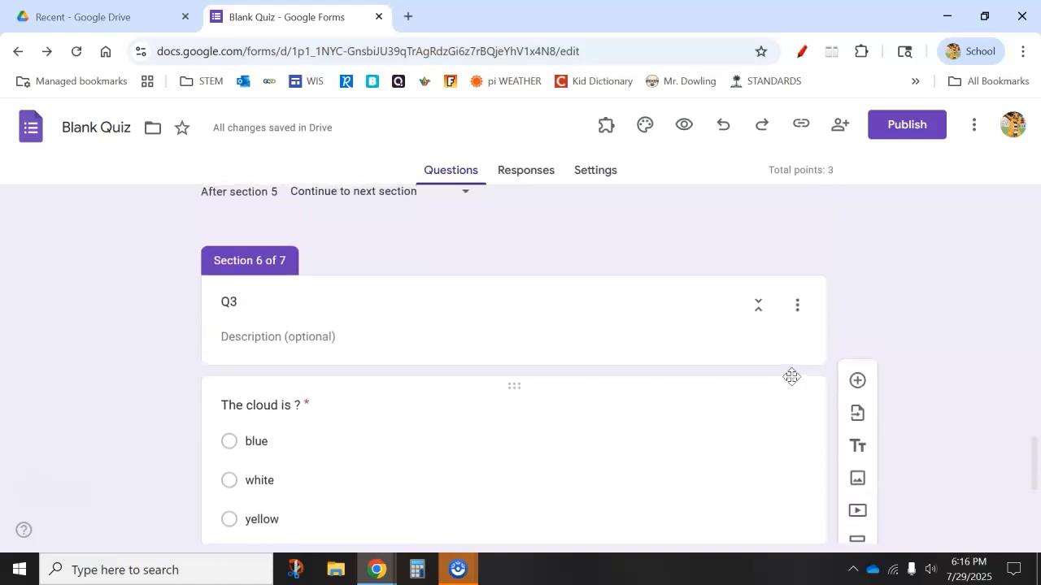
scroll(792, 378, down, 4)
click(792, 409)
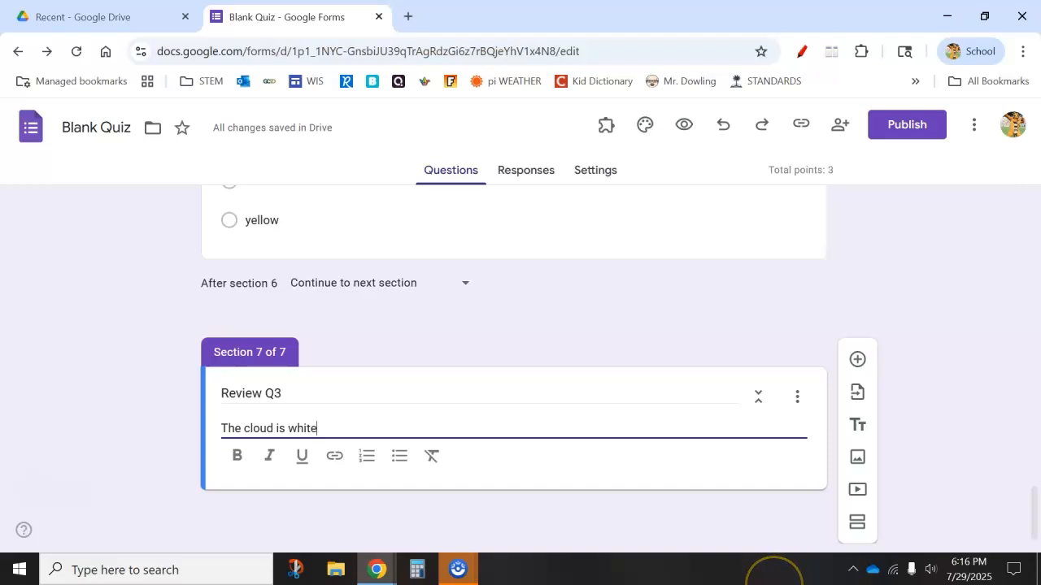
scroll(478, 431, up, 7)
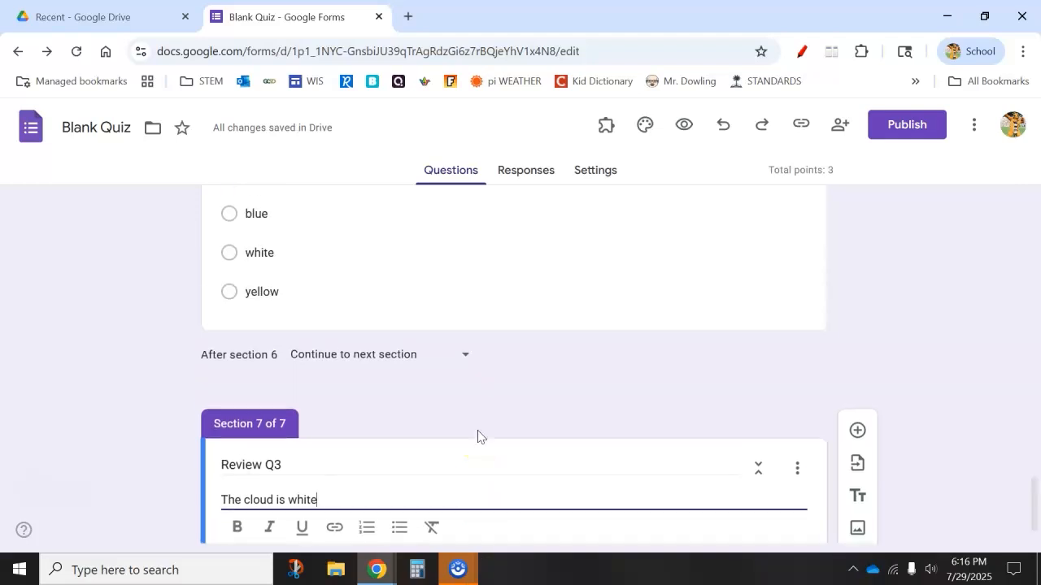
scroll(478, 431, up, 6)
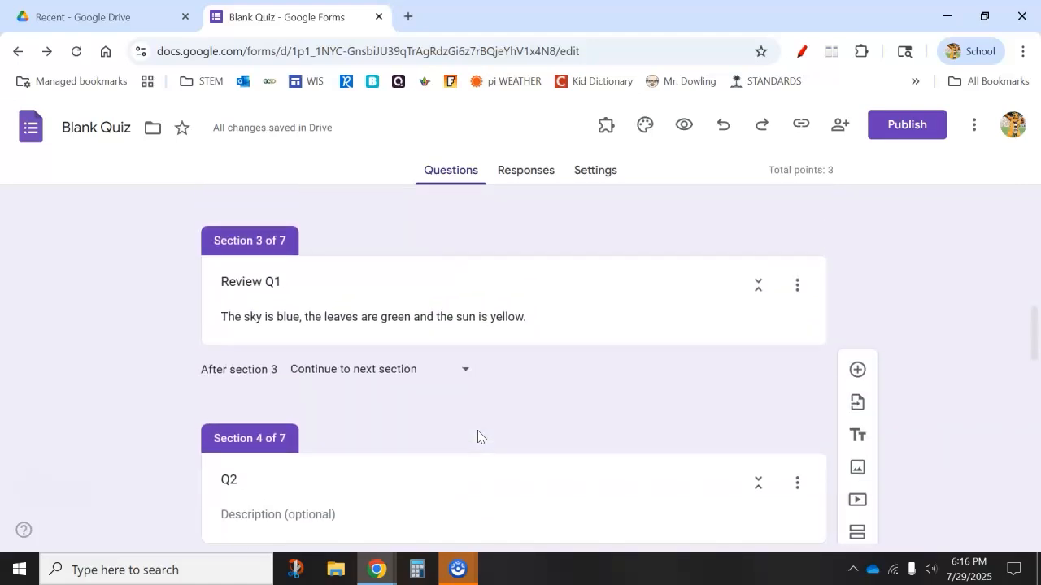
scroll(478, 437, down, 10)
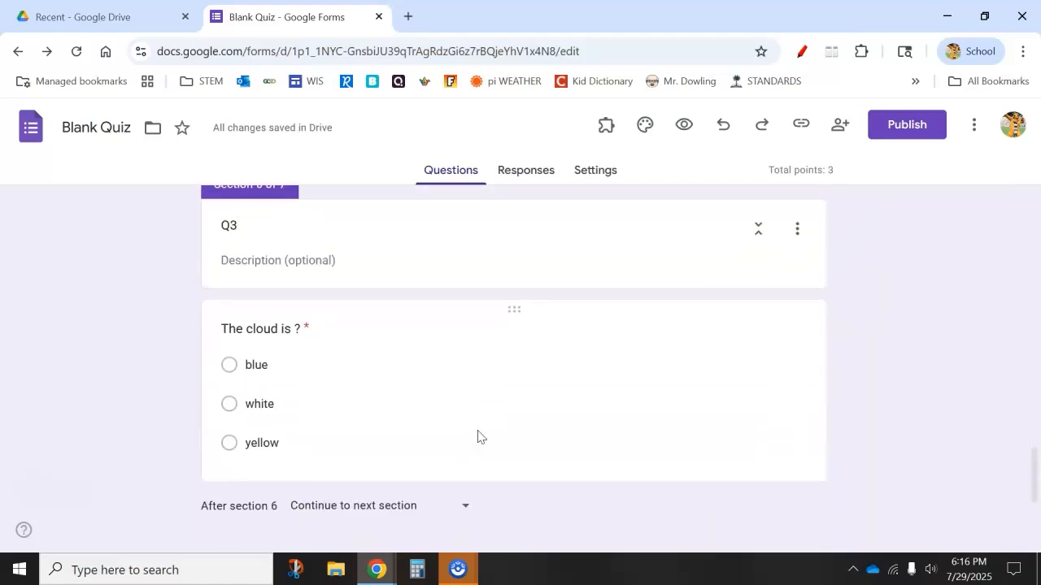
scroll(478, 431, up, 20)
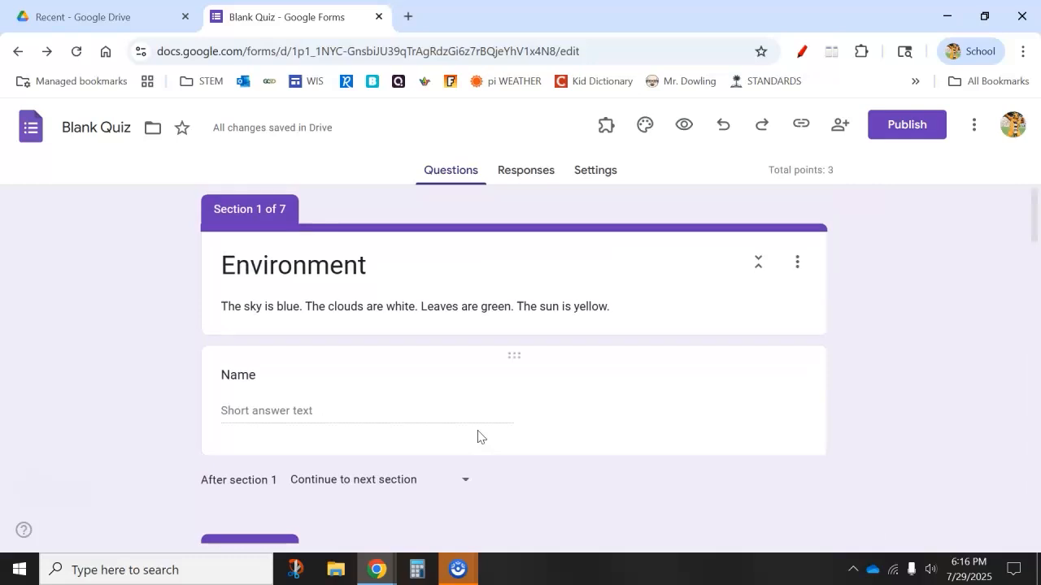
scroll(470, 322, down, 15)
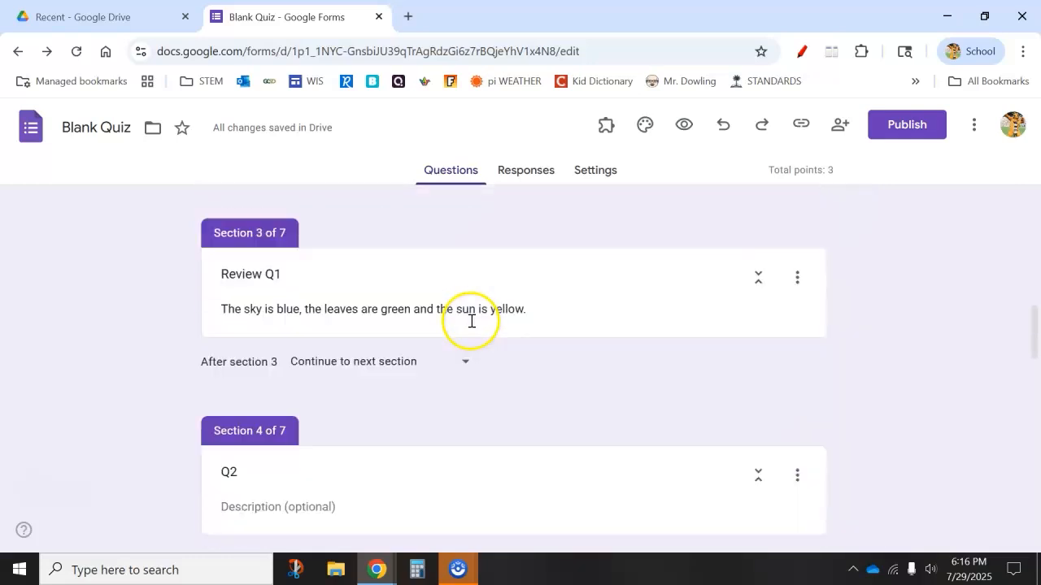
scroll(471, 321, down, 8)
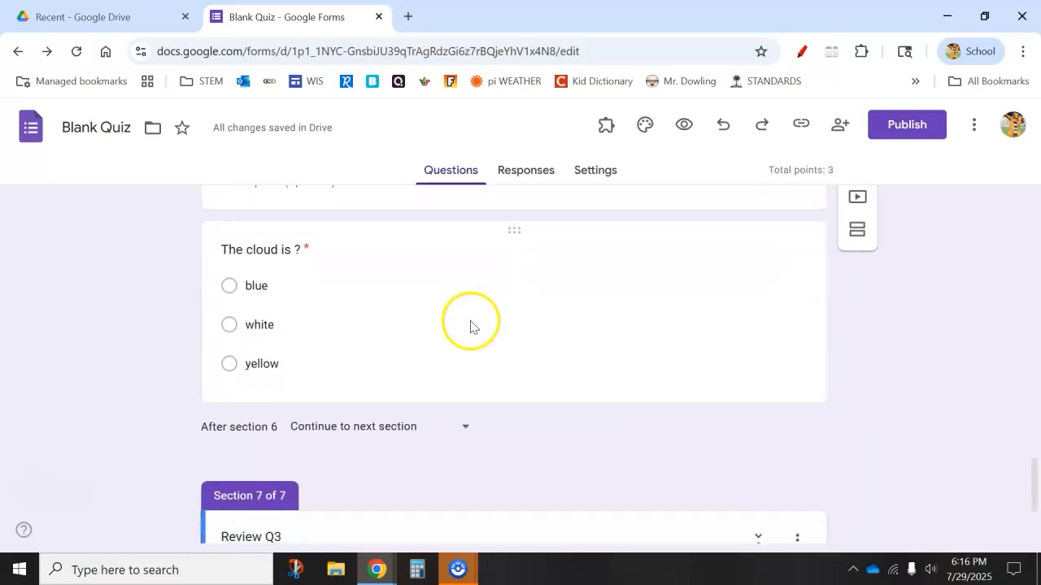